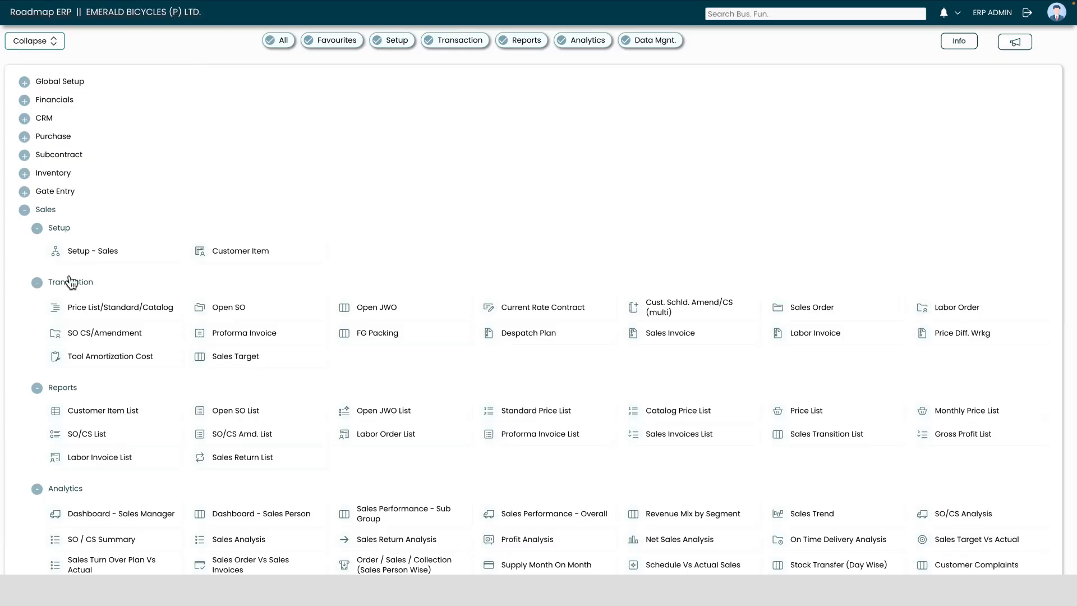
Start a new single amendment/closeshort entry in the sales SO CS/Amendment function
scroll(89, 339, down, 1)
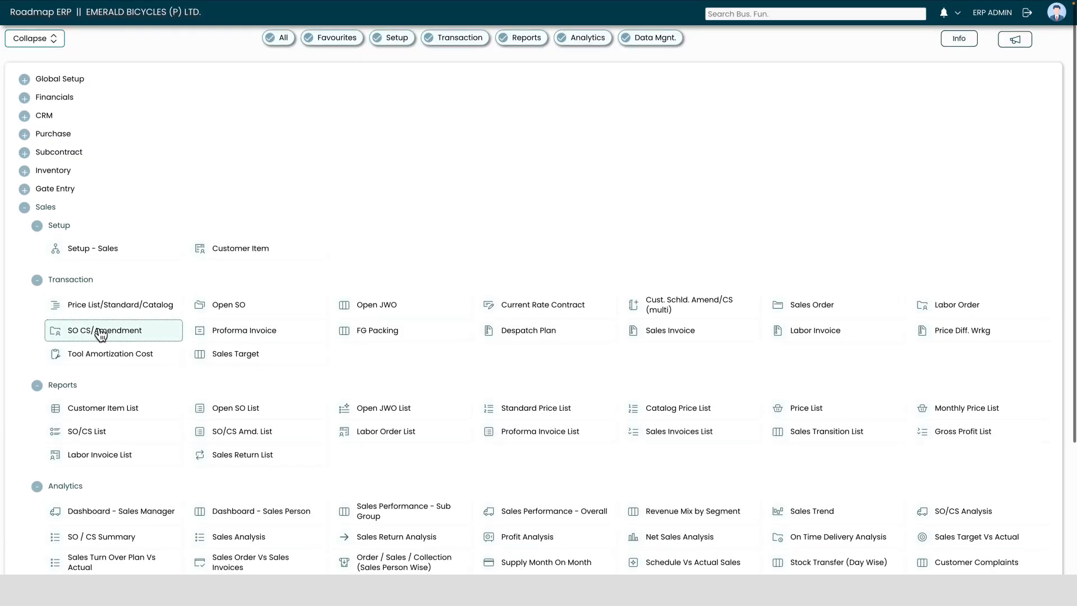
scroll(104, 337, up, 1)
click(105, 335)
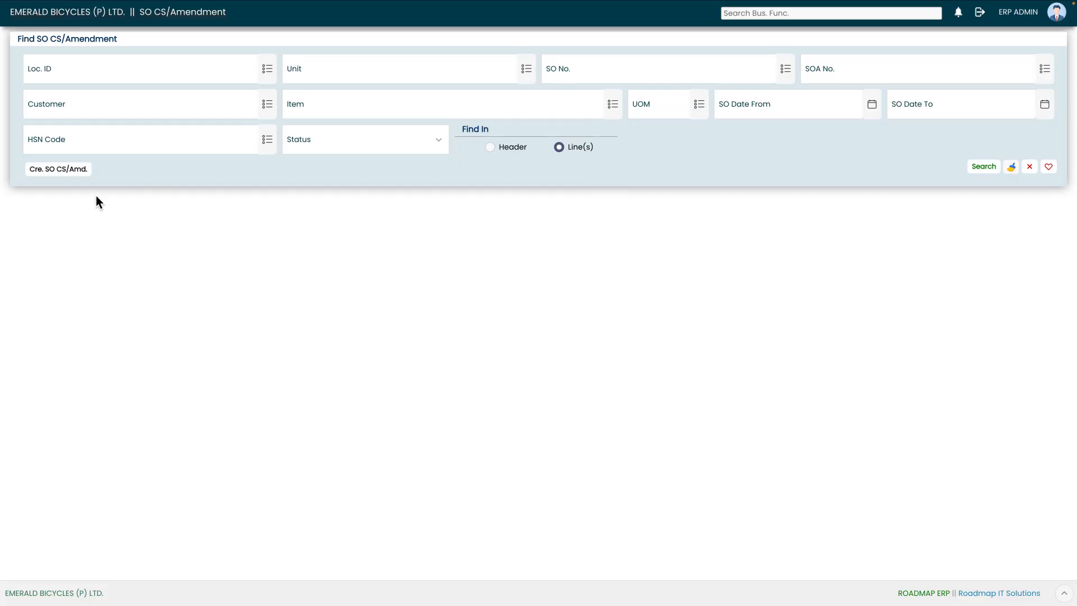
click(66, 172)
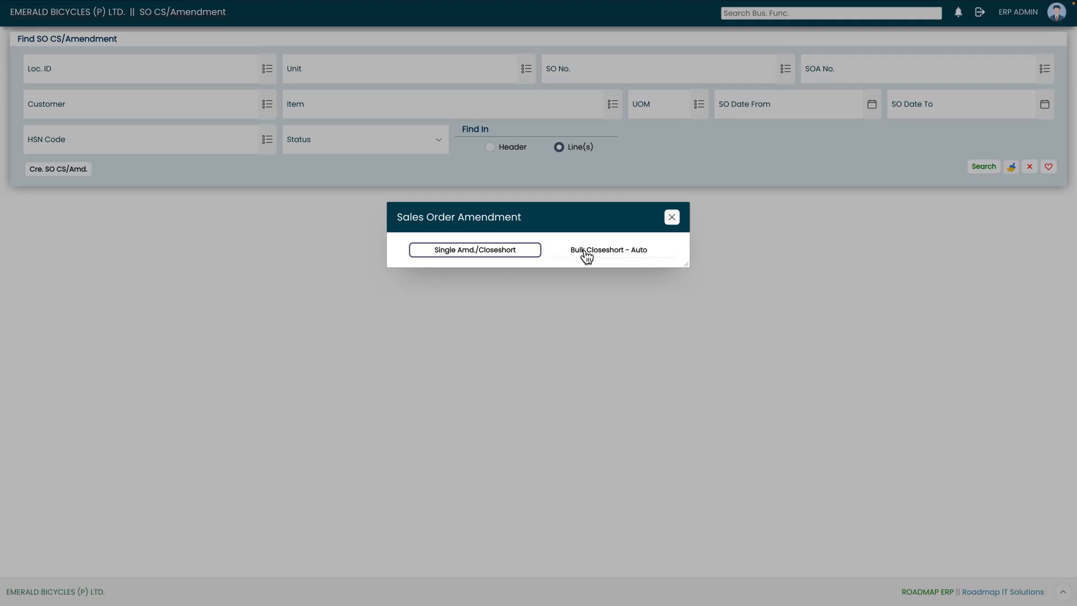
click(465, 255)
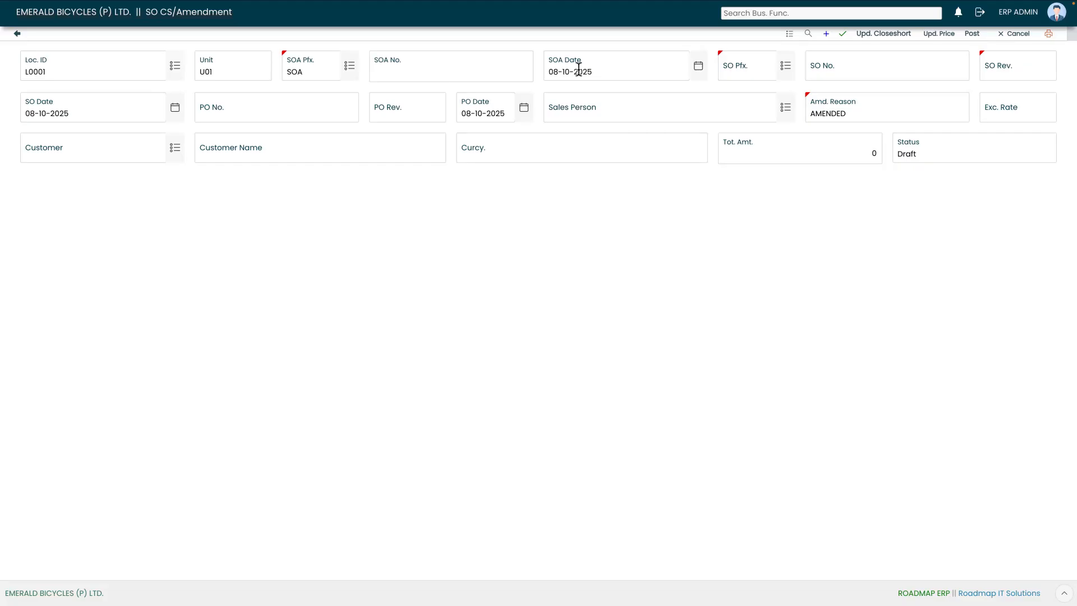
Choose the first listed Bharat Petroleum Corporation Ltd sales order as the order to amend
click(699, 69)
click(698, 69)
click(786, 68)
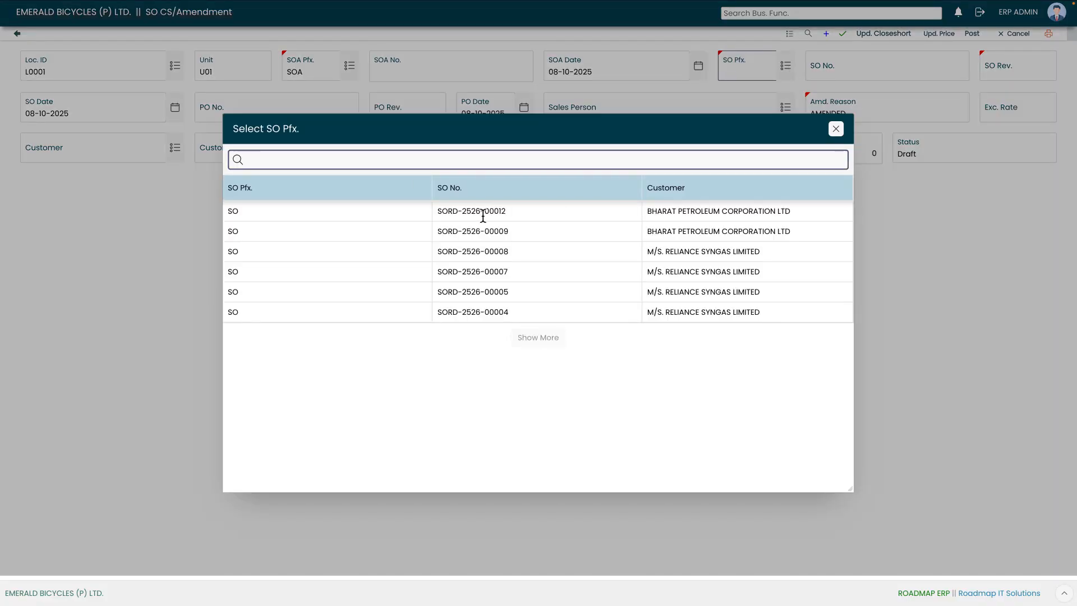
click(497, 213)
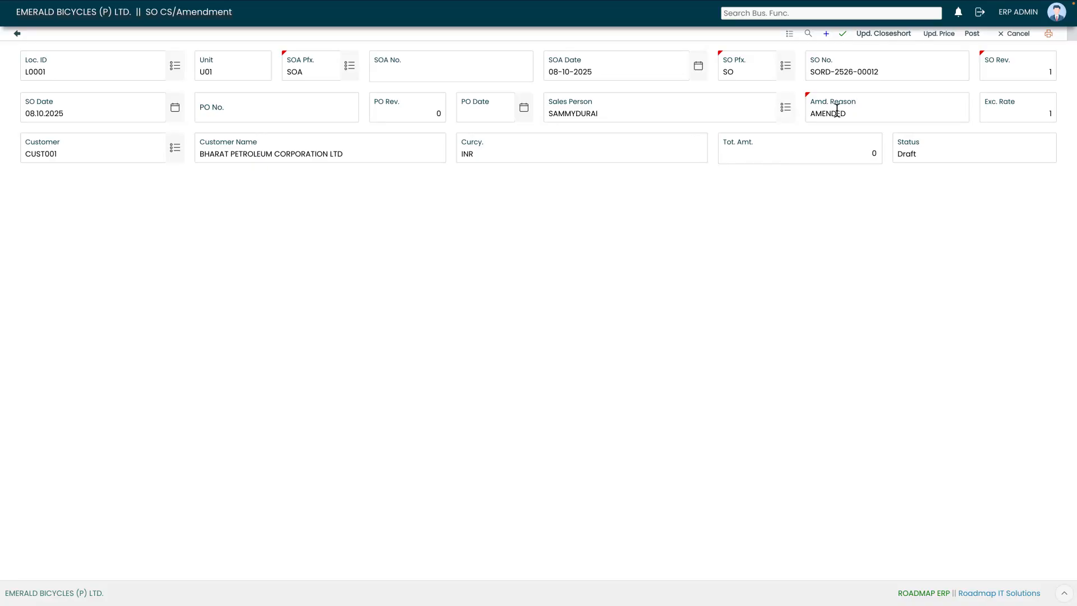
Set the amendment reason to CLOSESHORT and save the amendment header
click(862, 114)
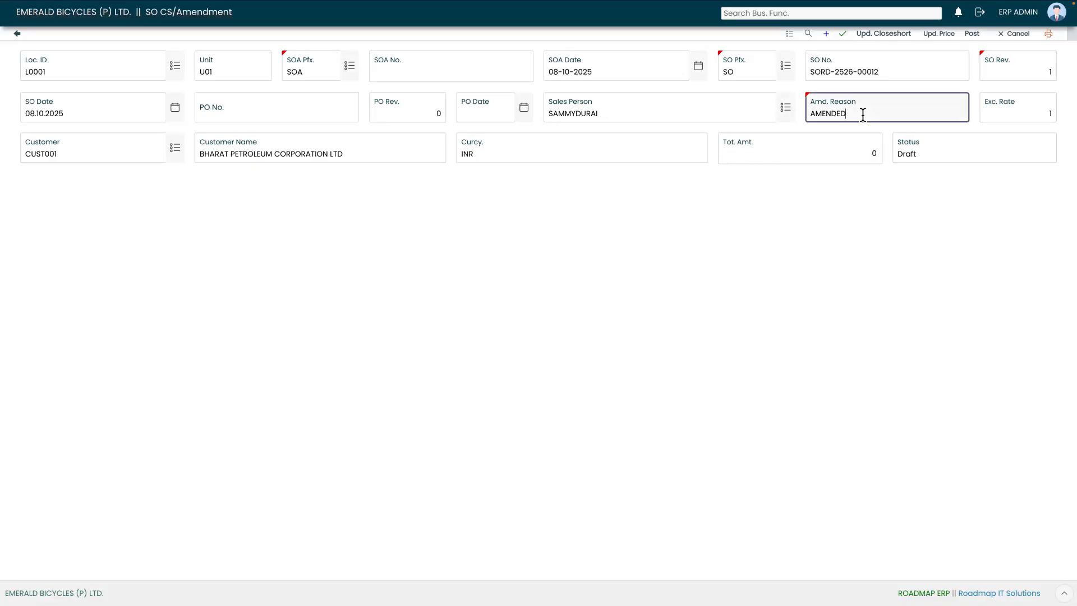
key(BackSpace)
key(BackSpace)
key(BackSpace)
key(BackSpace)
key(BackSpace)
key(BackSpace)
key(BackSpace)
text(CLOSESHORT)
click(1026, 112)
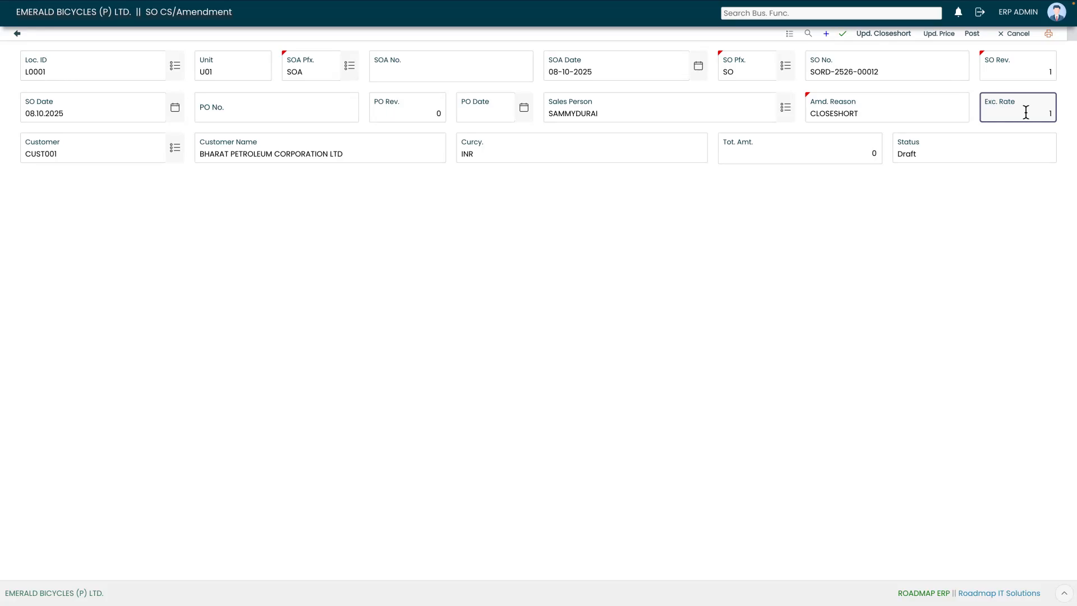
click(659, 158)
click(822, 154)
click(843, 35)
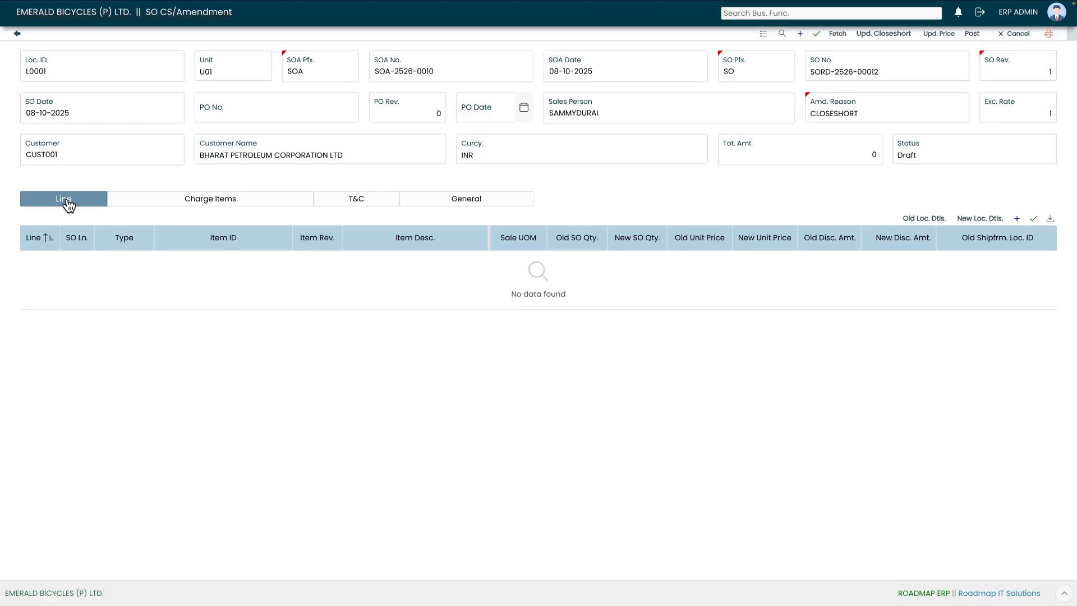
Review the amendment's charge items, terms and conditions, and old and new general term details
click(258, 202)
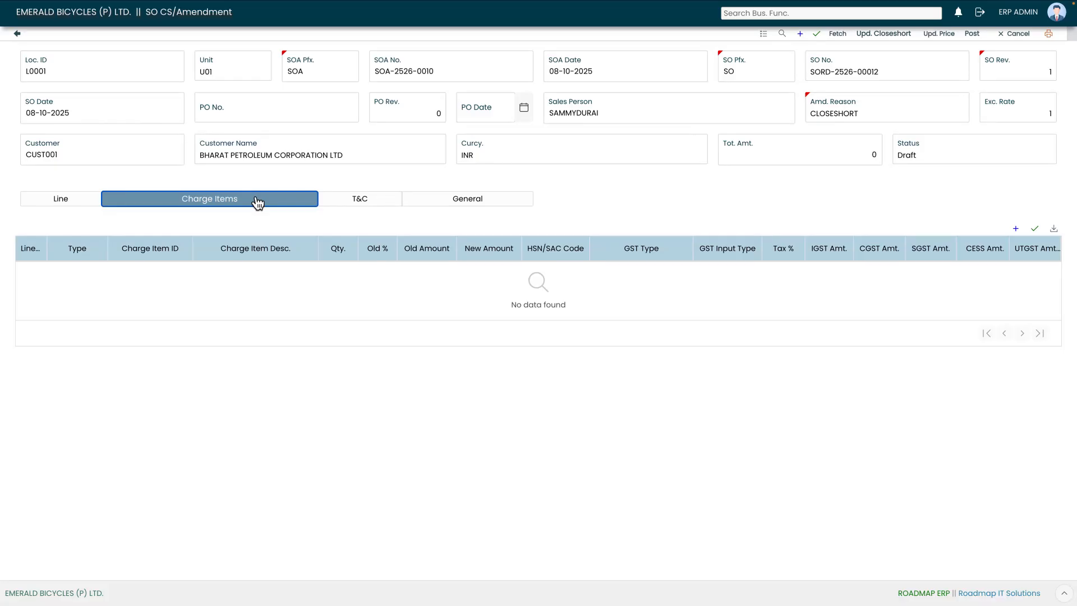
click(362, 201)
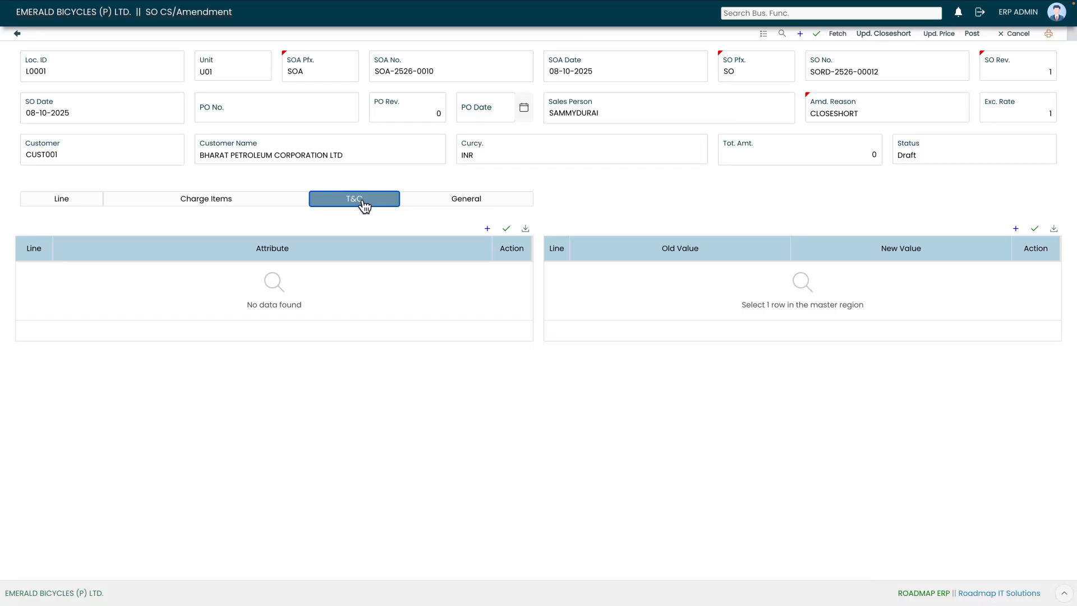
click(502, 200)
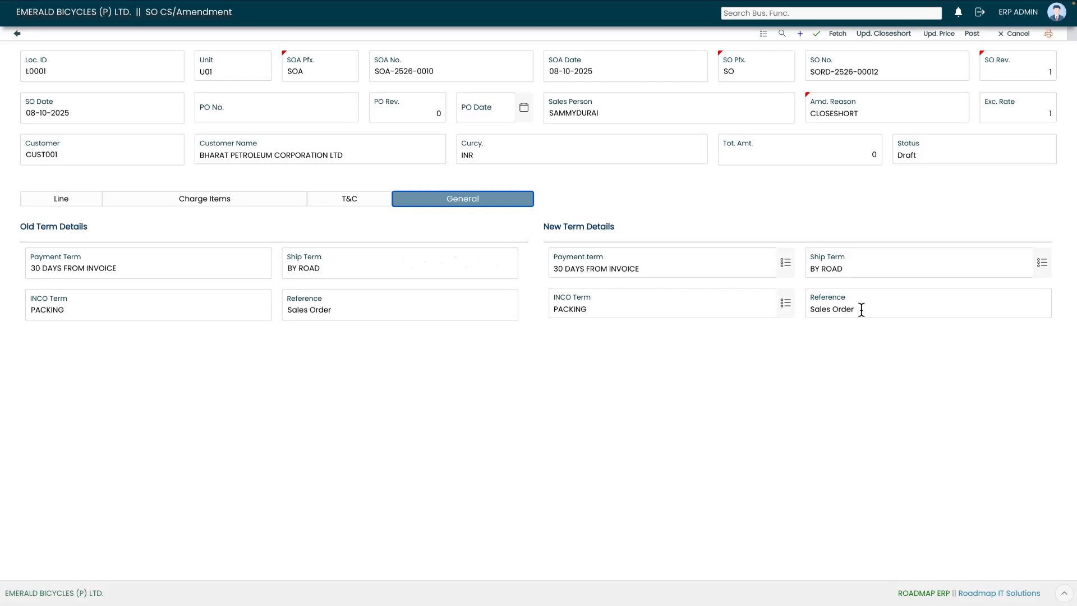
click(885, 303)
click(841, 272)
click(629, 315)
click(625, 340)
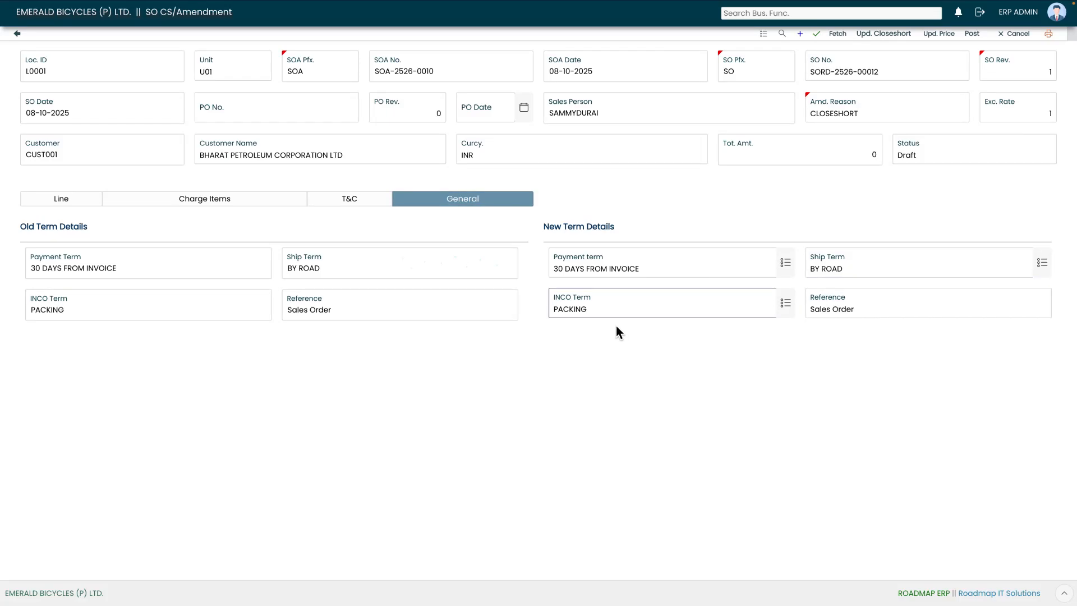
Fetch the BICYCLE line (BI-FG-1001) from the sales order into the amendment lines and update it to closeshort
click(63, 194)
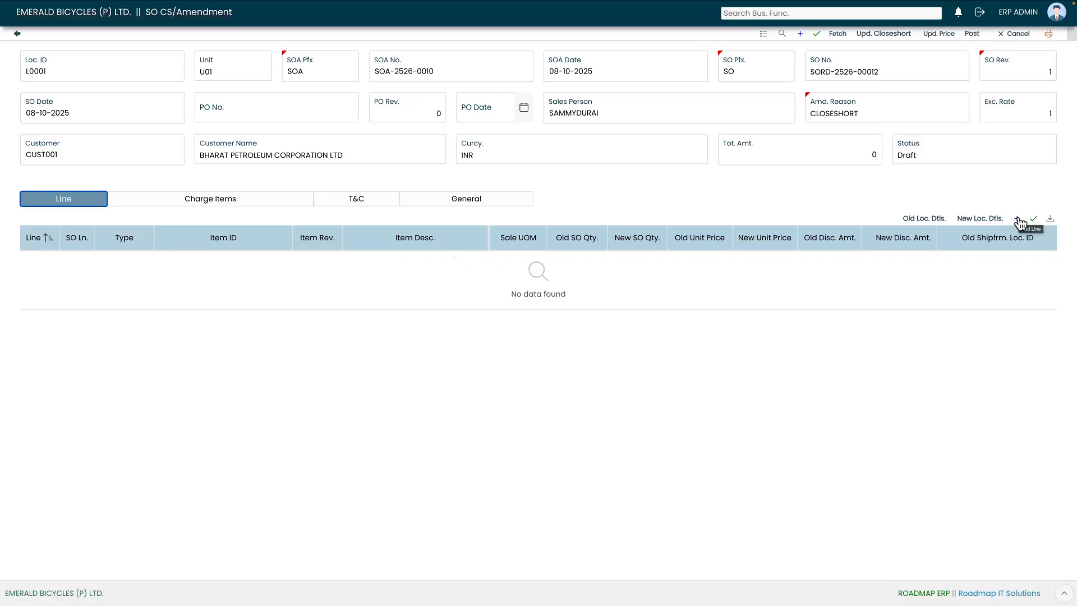
click(838, 35)
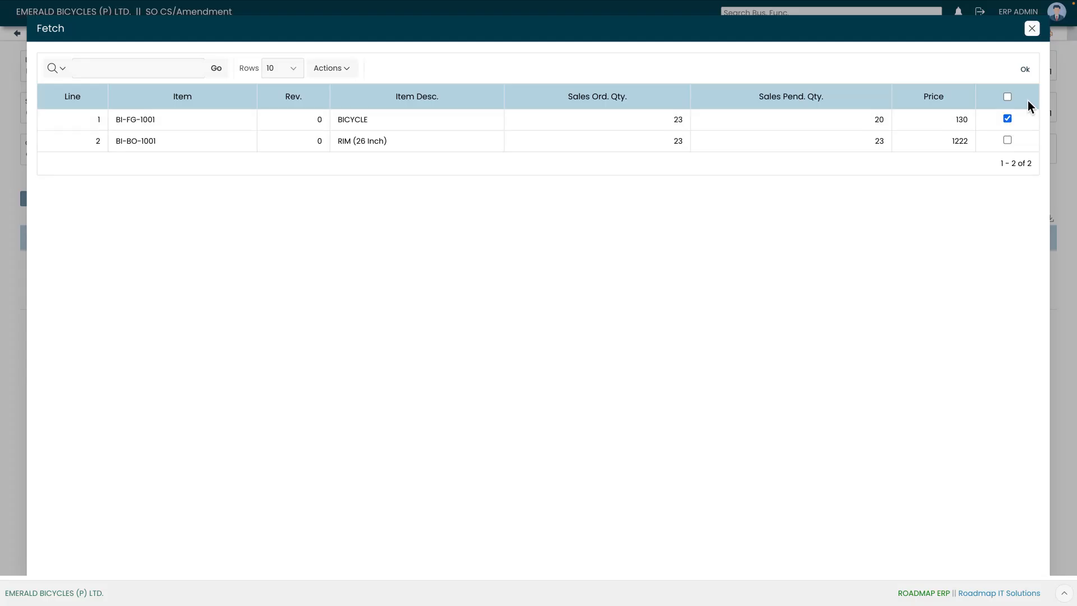
click(1027, 74)
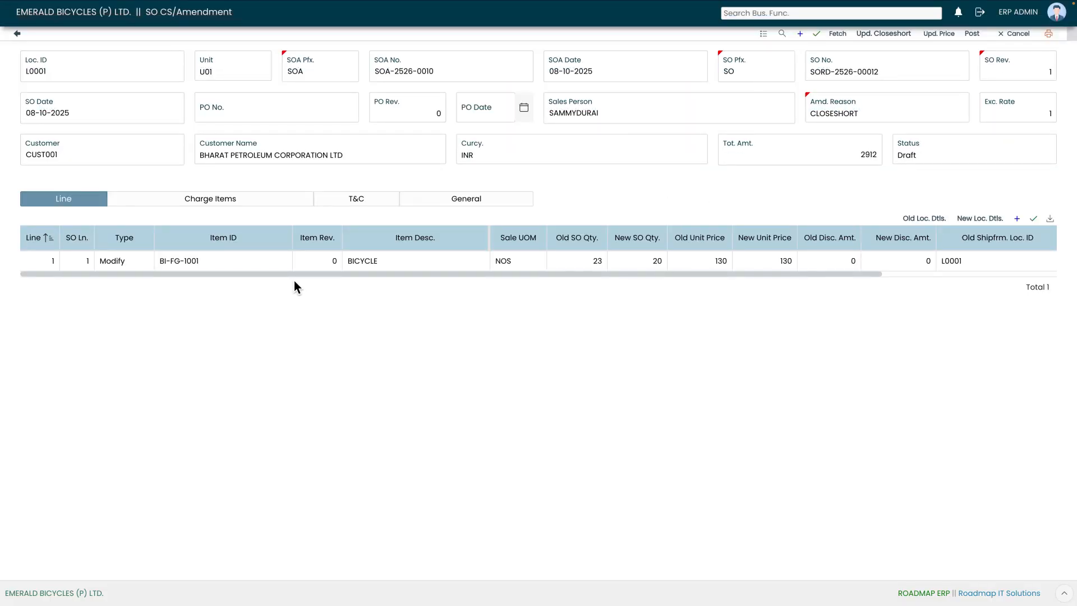
drag(294, 275, 5, 281)
click(884, 35)
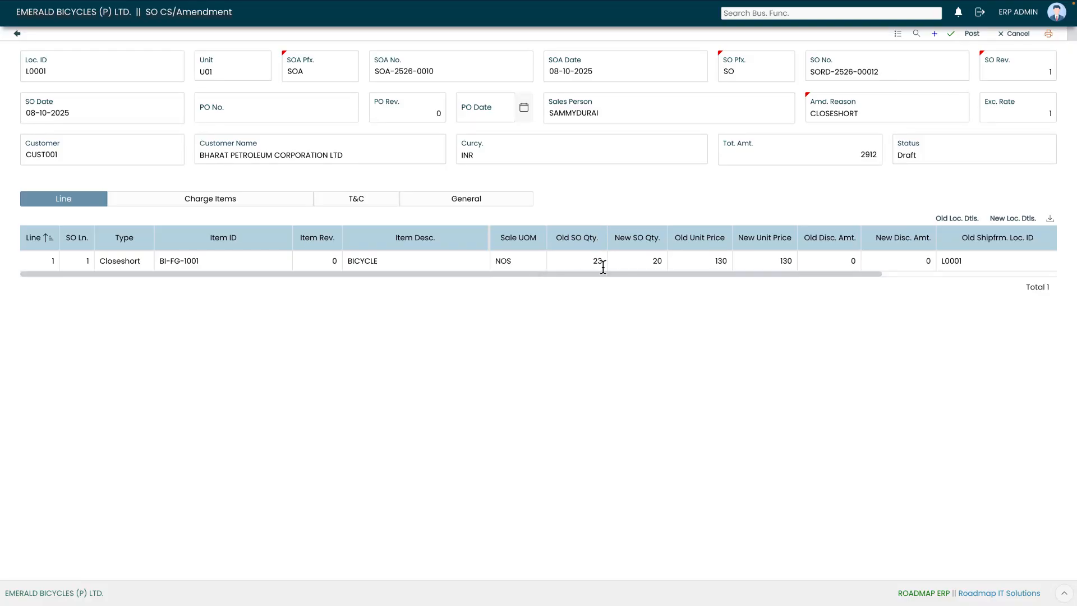
Set the bicycle line's new SO quantity to 10 and its new unit price to 120
double_click(666, 263)
key(BackSpace)
text(10)
click(702, 268)
click(794, 267)
key(BackSpace)
key(BackSpace)
text(20)
click(814, 261)
Review the bicycle line's discount and tax details, plus the old and new location details
drag(873, 277, 1070, 268)
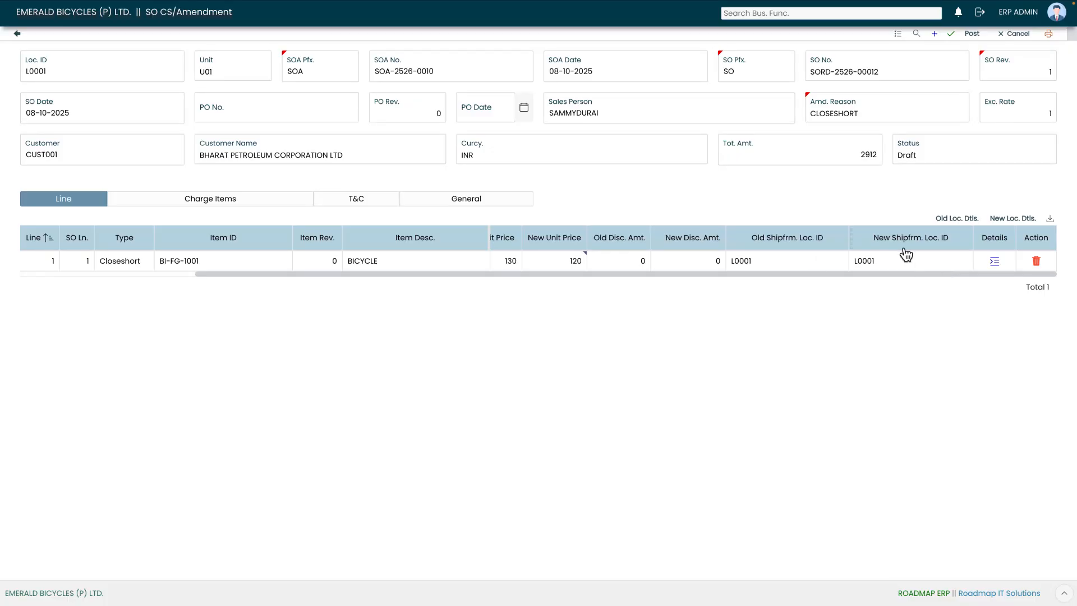
click(995, 262)
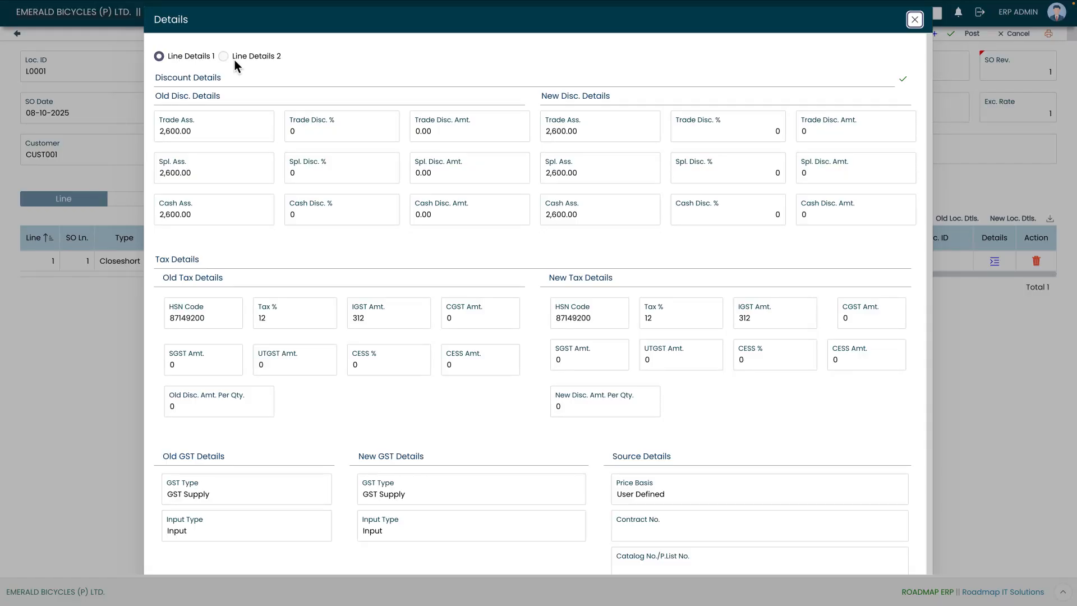
click(914, 20)
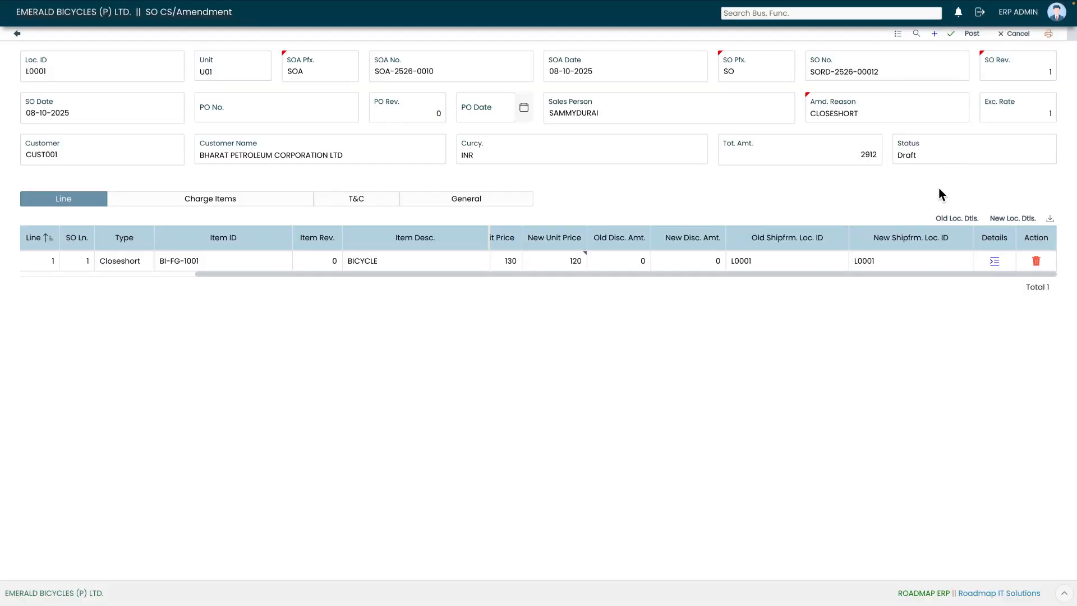
click(956, 219)
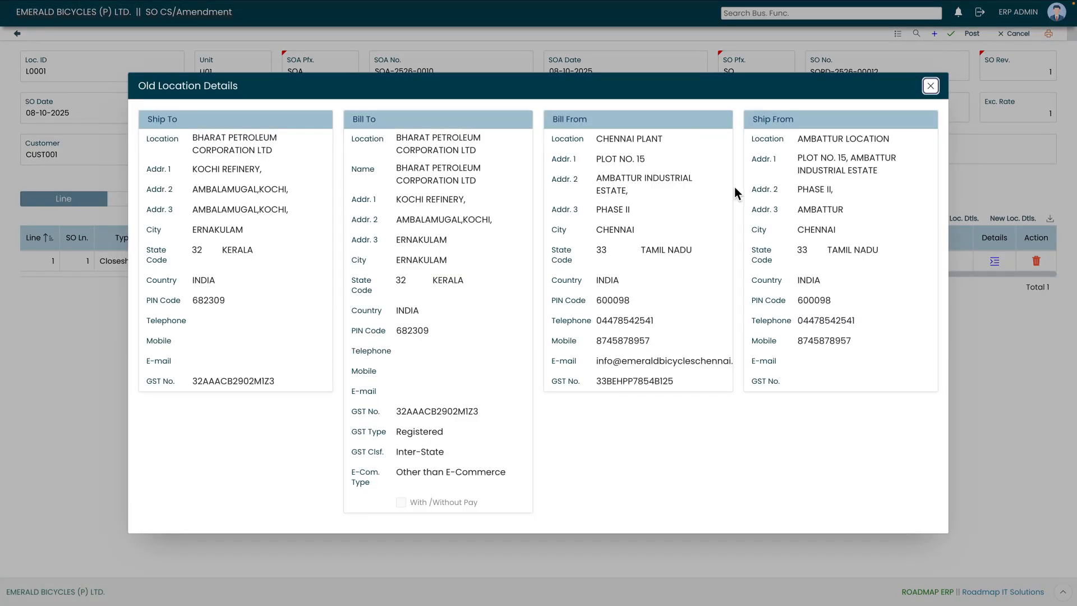
click(930, 86)
click(1012, 218)
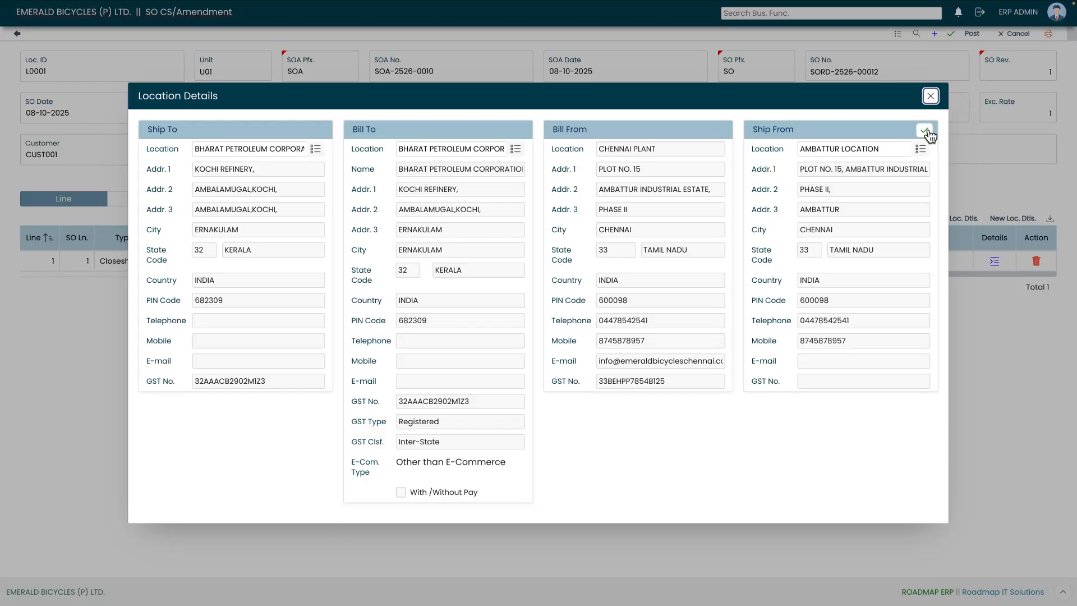
click(931, 96)
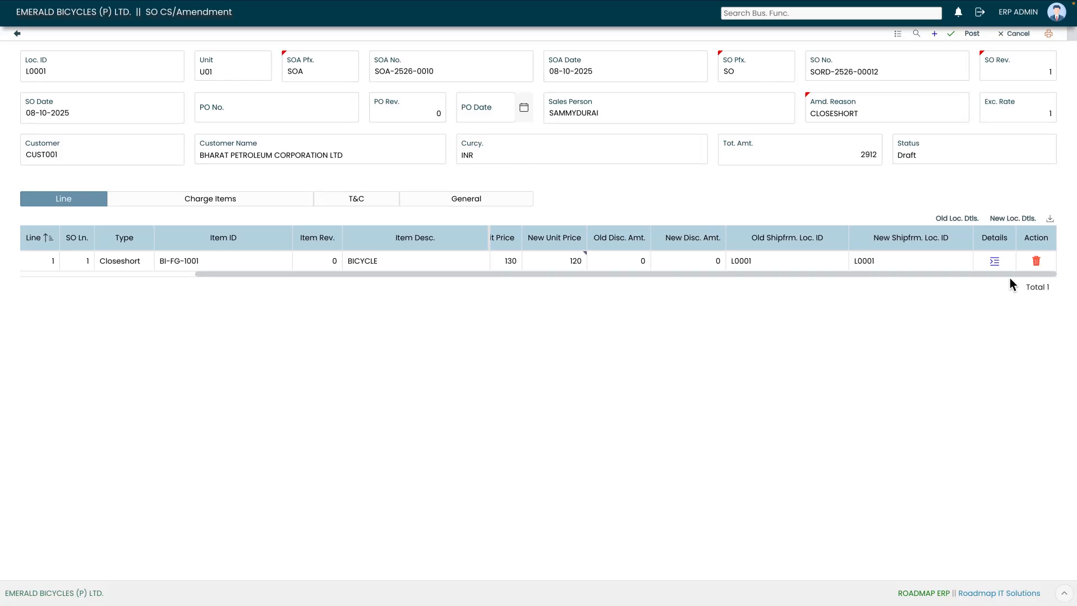
Post the amendment and forward it for review to the warehouse supervisor with MEDIUM priority
drag(697, 274, 628, 275)
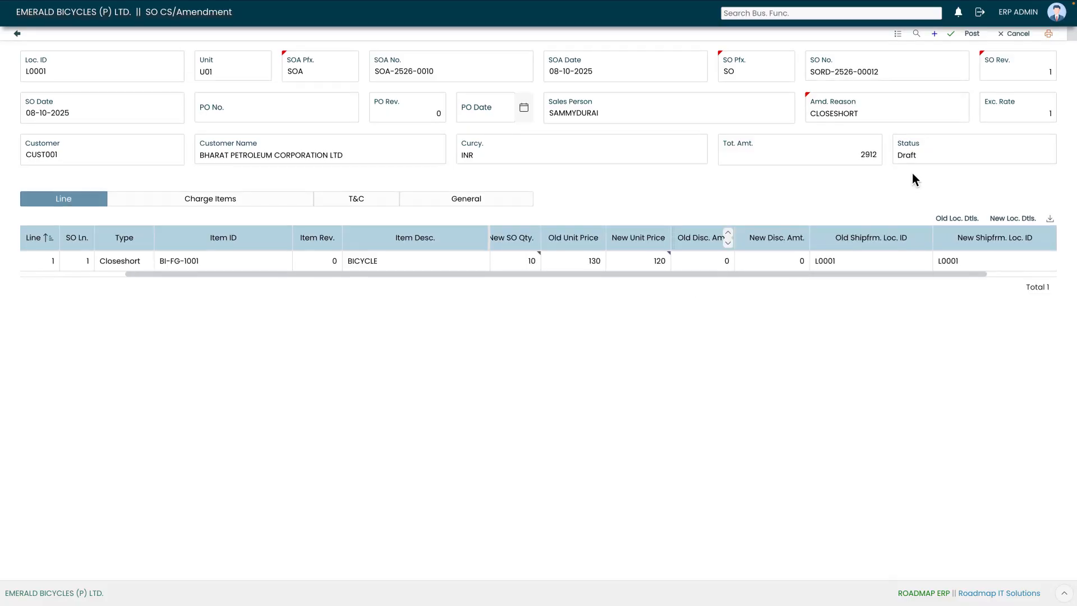
drag(784, 278, 524, 310)
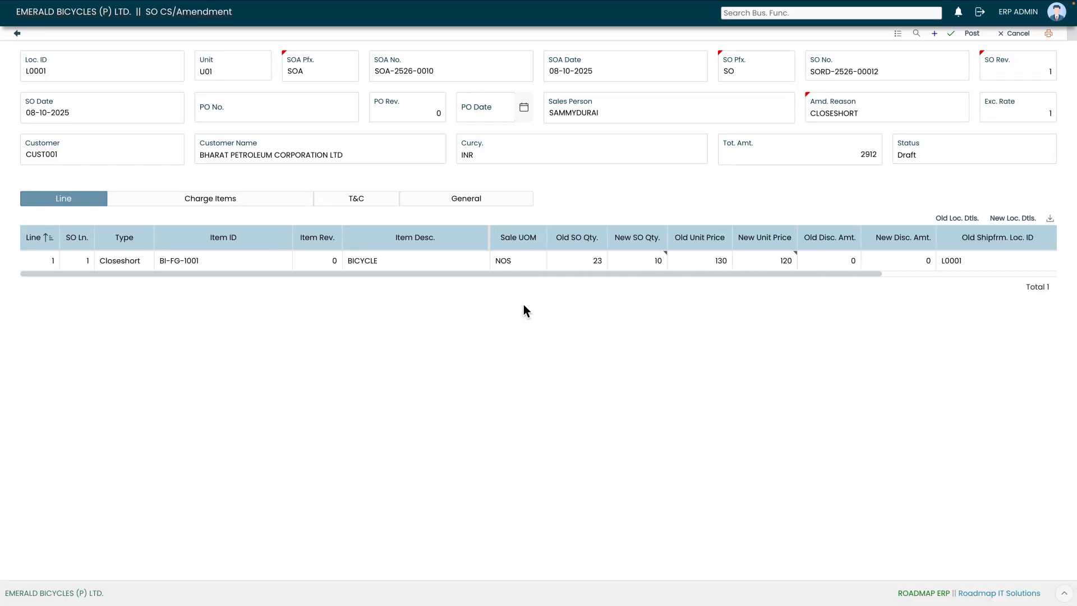
click(974, 35)
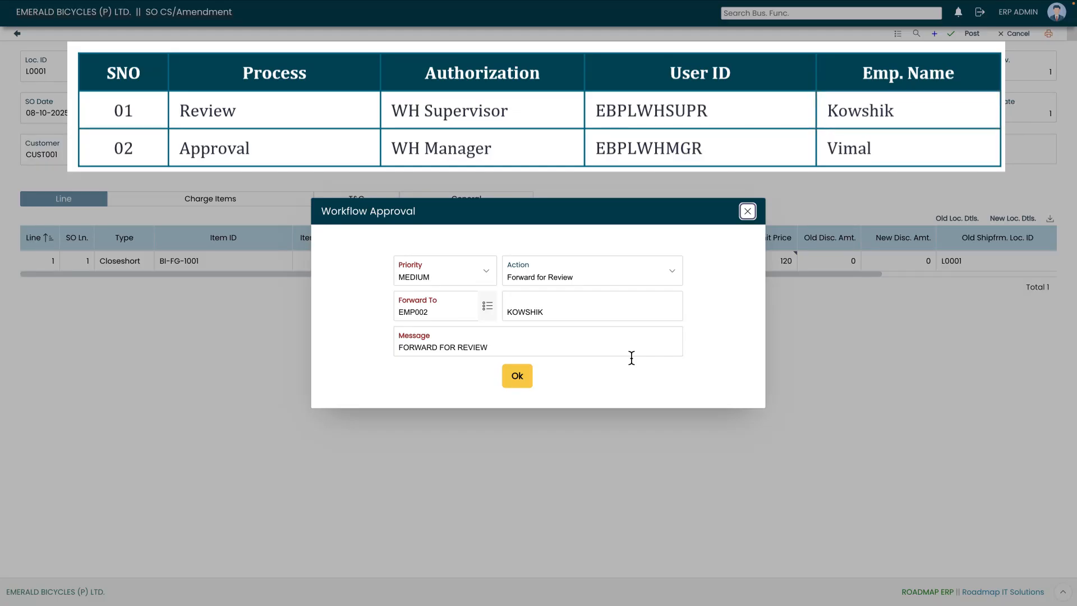
click(526, 377)
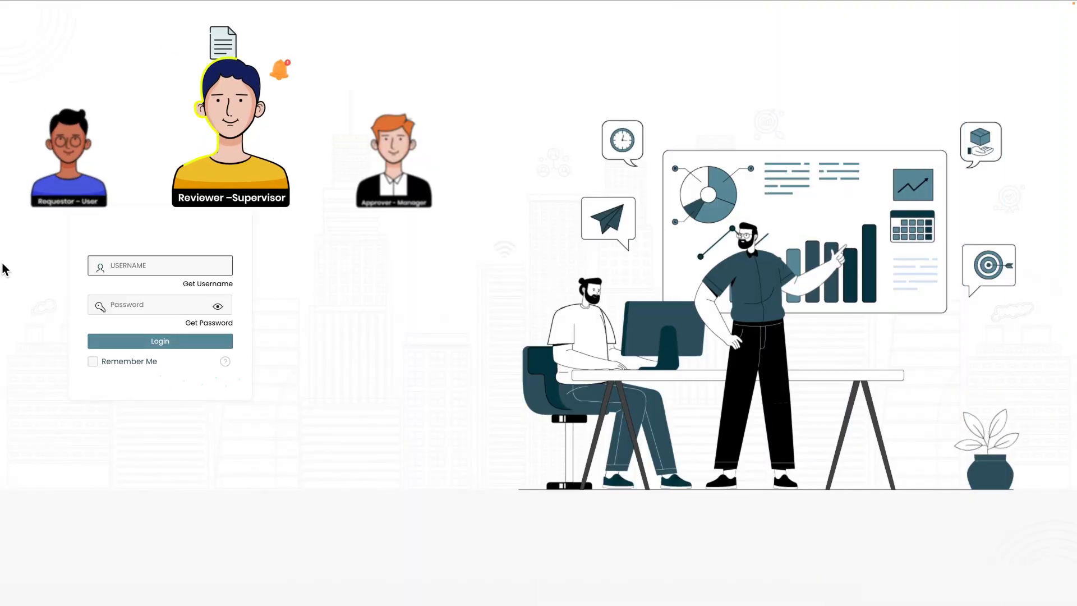
Log in as the warehouse supervisor with that account's username and password
click(158, 270)
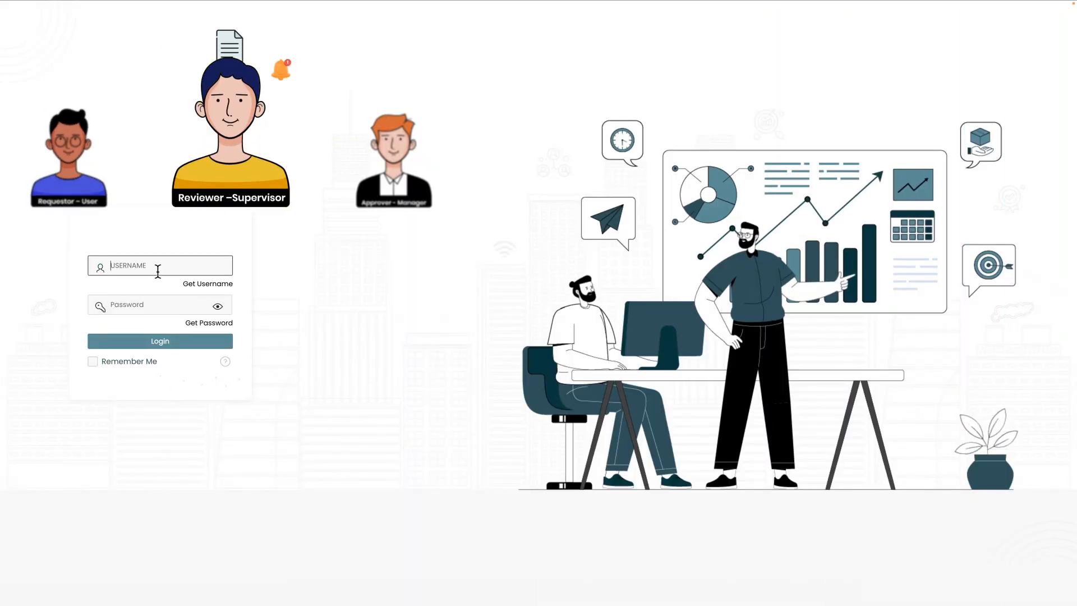
text(EBPLWHSUPR)
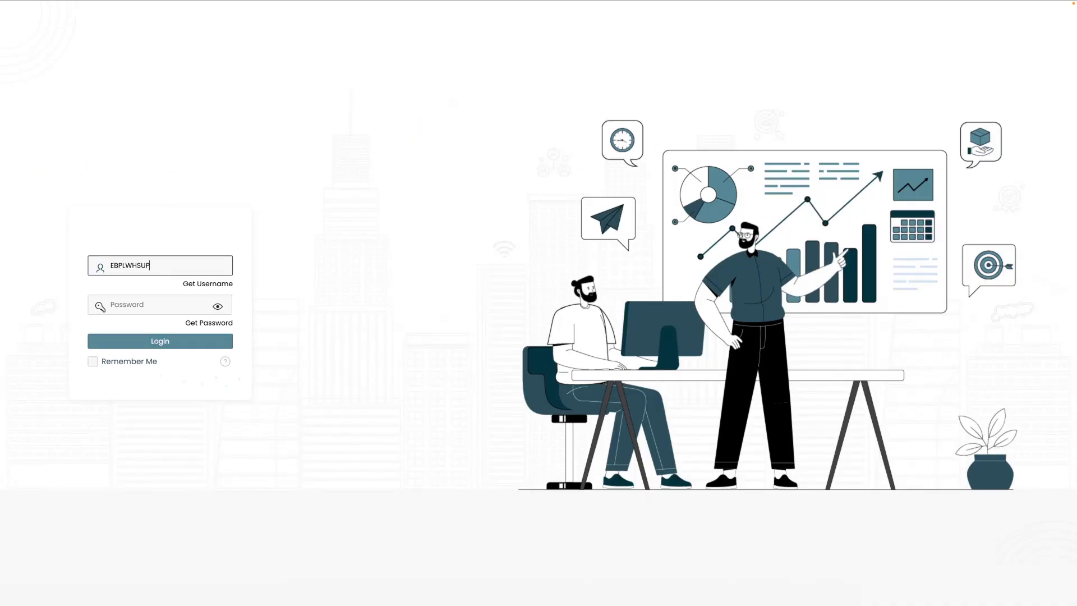
click(151, 307)
text(•••••••••)
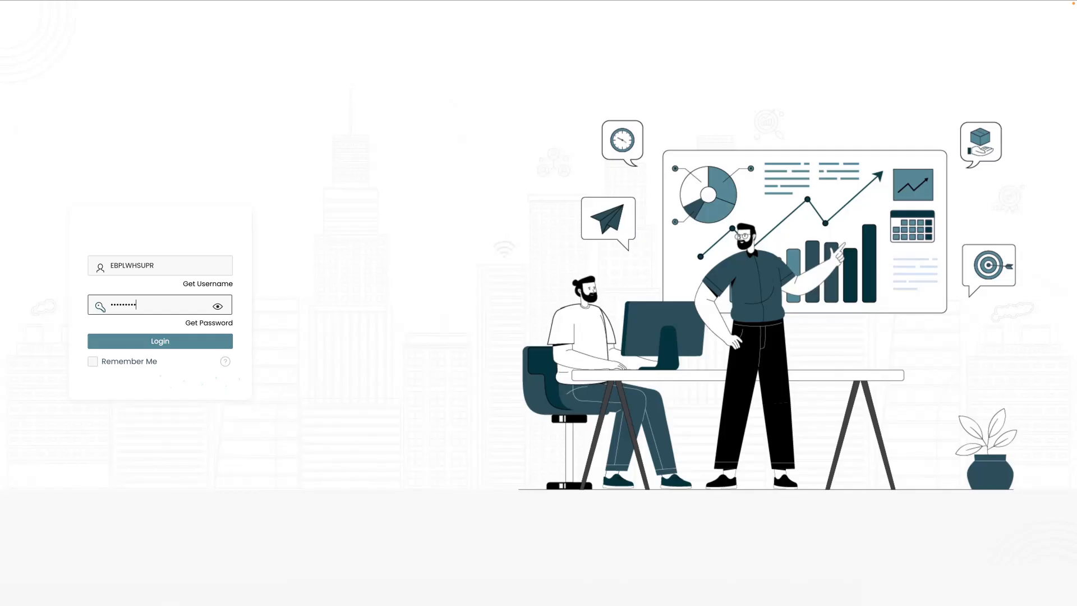
click(162, 341)
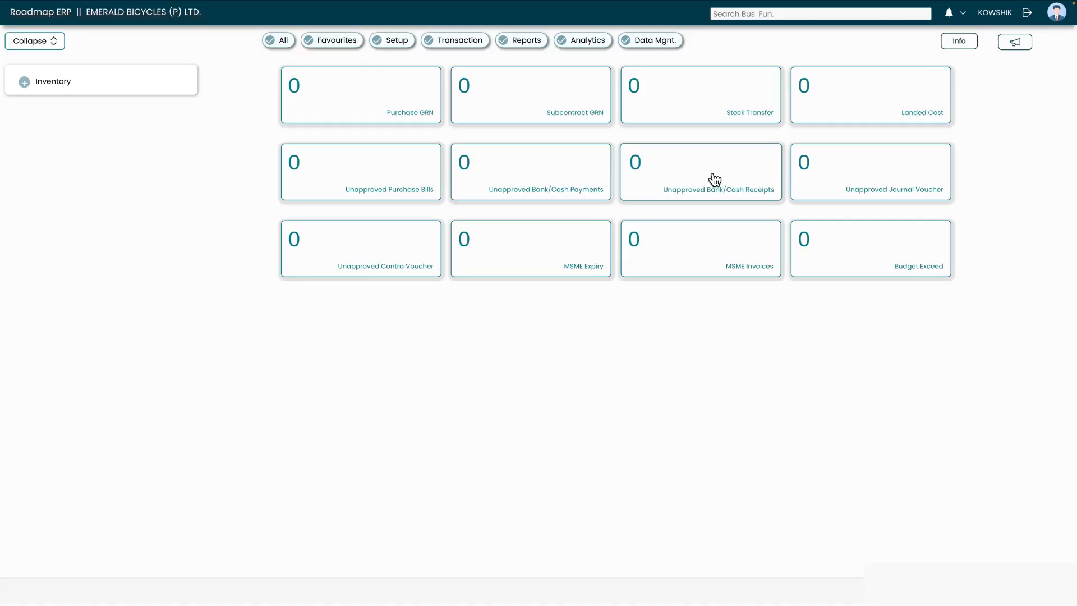
Open the pending Bharat Petroleum sales order amendment from the approvals list, then review and forward it to the warehouse manager for approval with MEDIUM priority
click(950, 17)
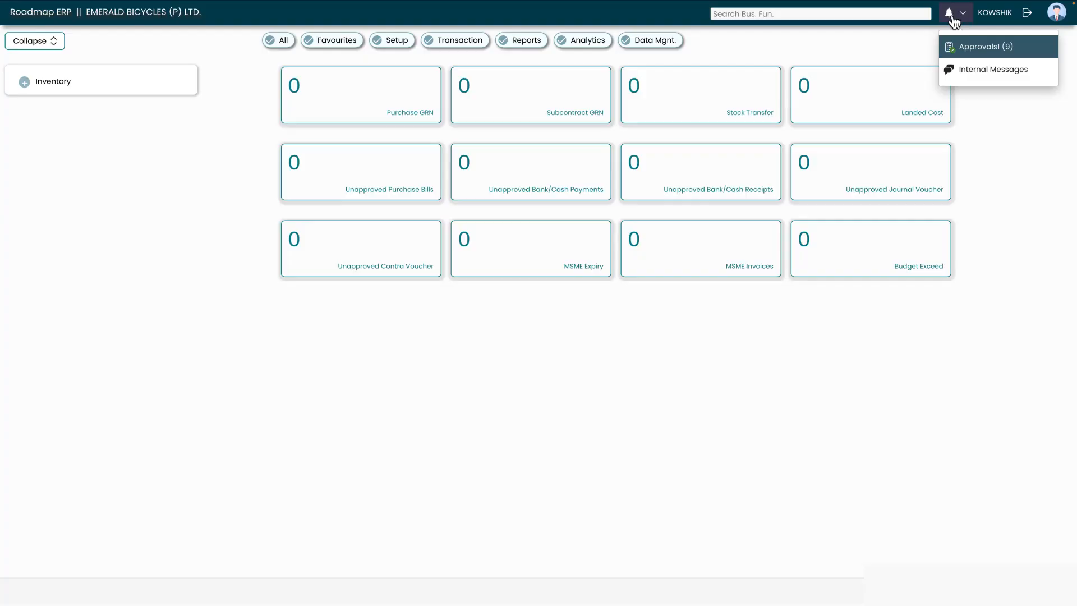
click(983, 51)
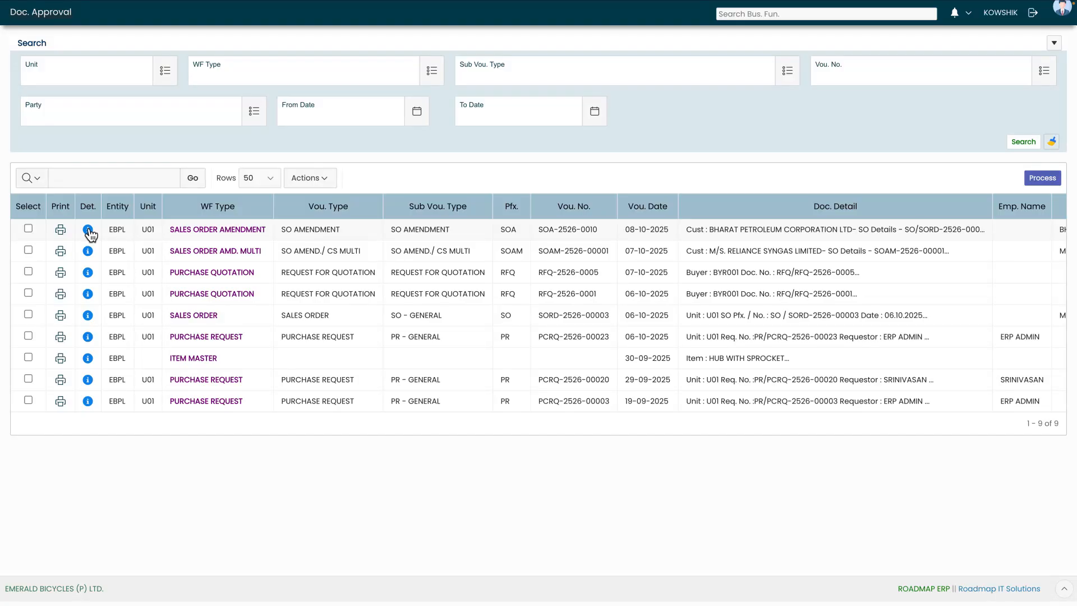
click(88, 230)
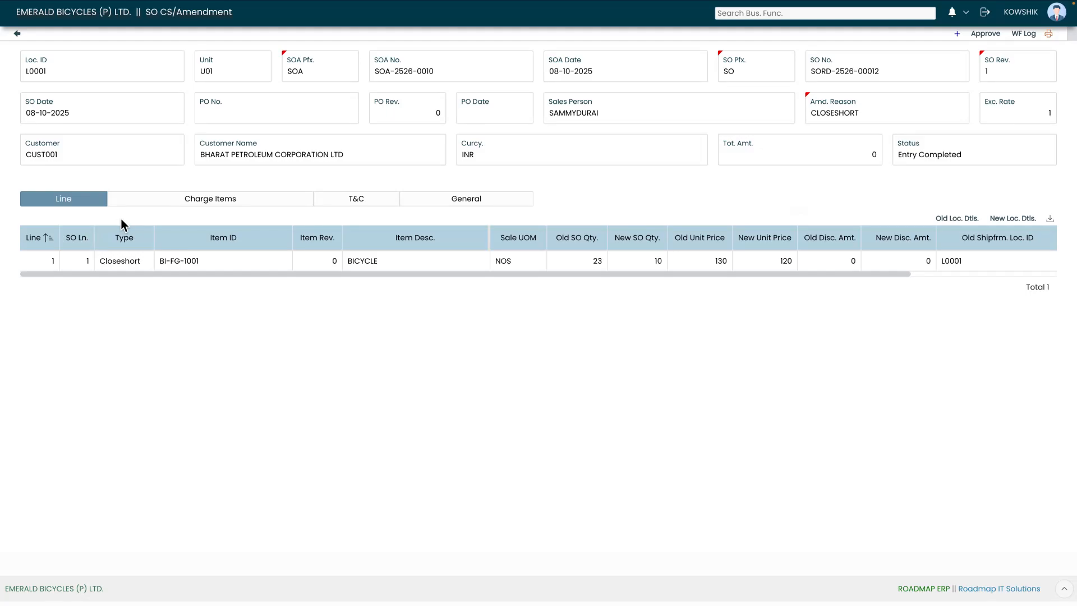
drag(156, 276, 3, 295)
click(983, 36)
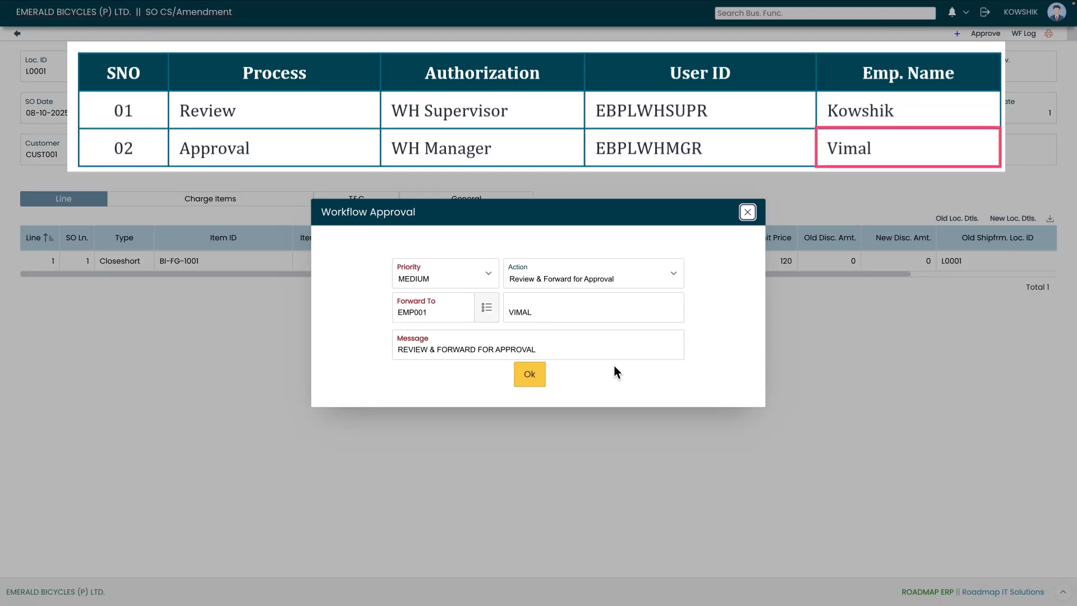
click(530, 376)
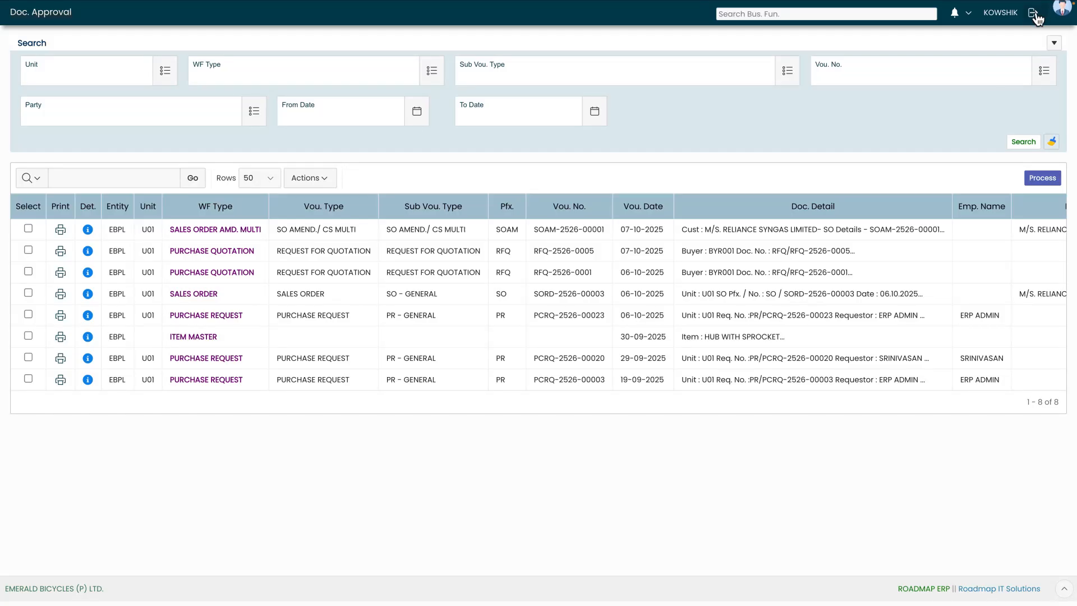
Log out of the supervisor account and log in as the warehouse manager with that account's username and password
click(1037, 19)
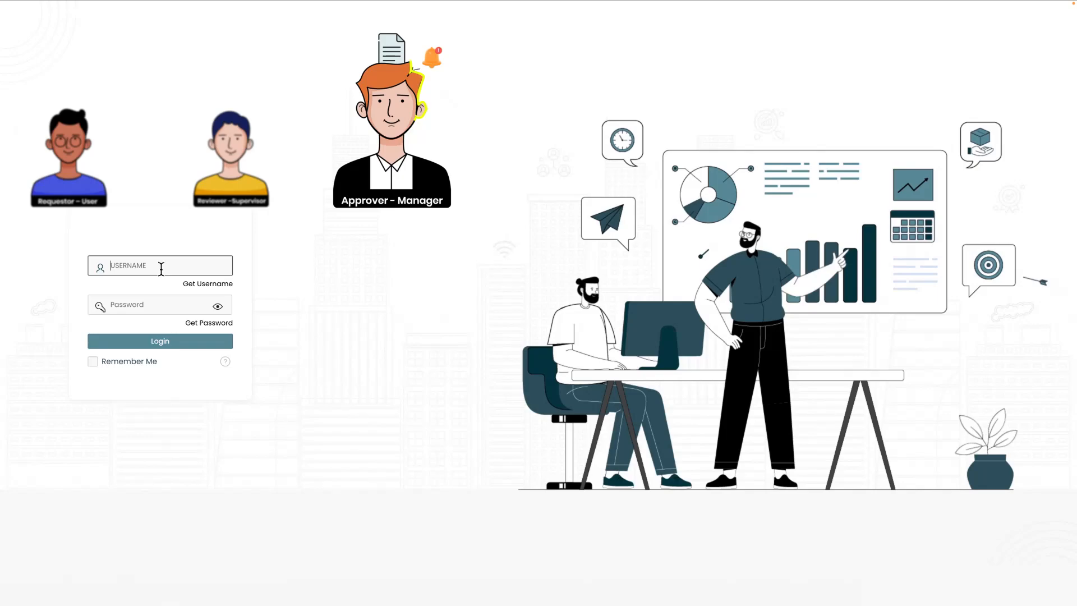
text(EBPLWHMGR)
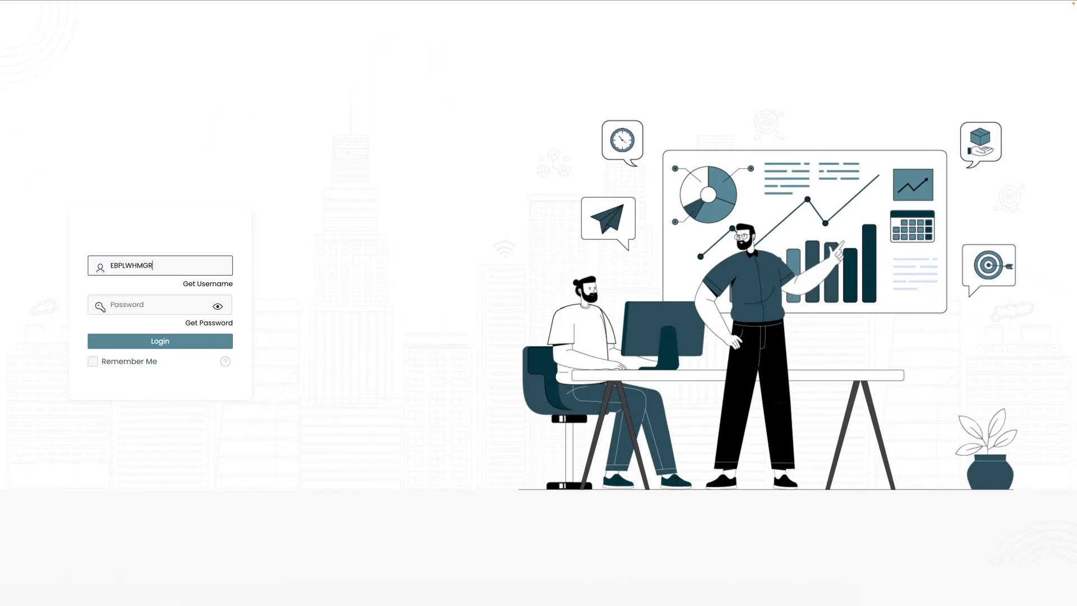
click(155, 307)
text(••••)
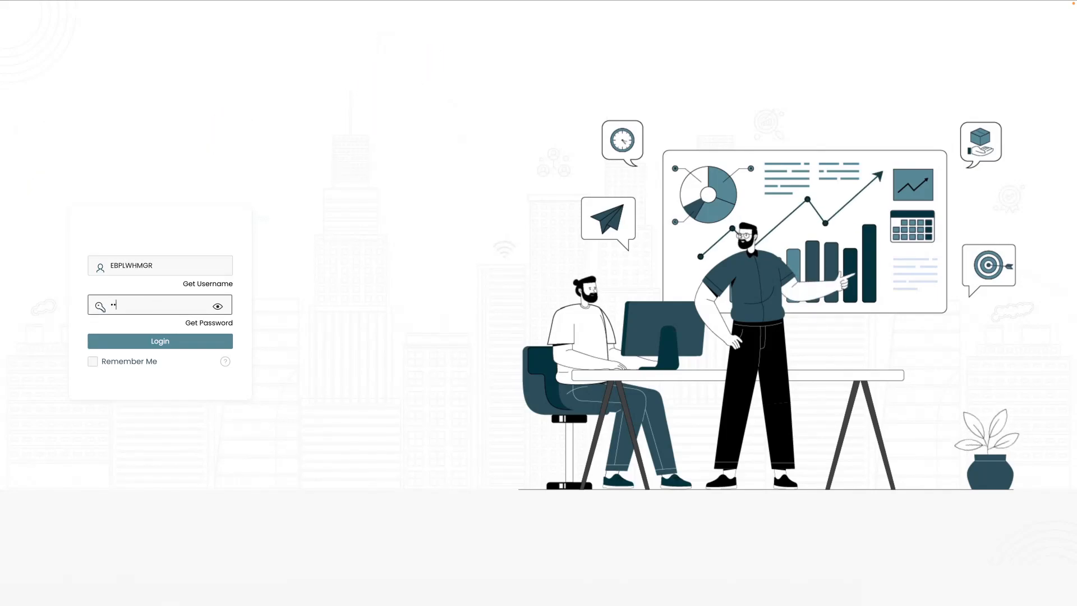
text(•••••)
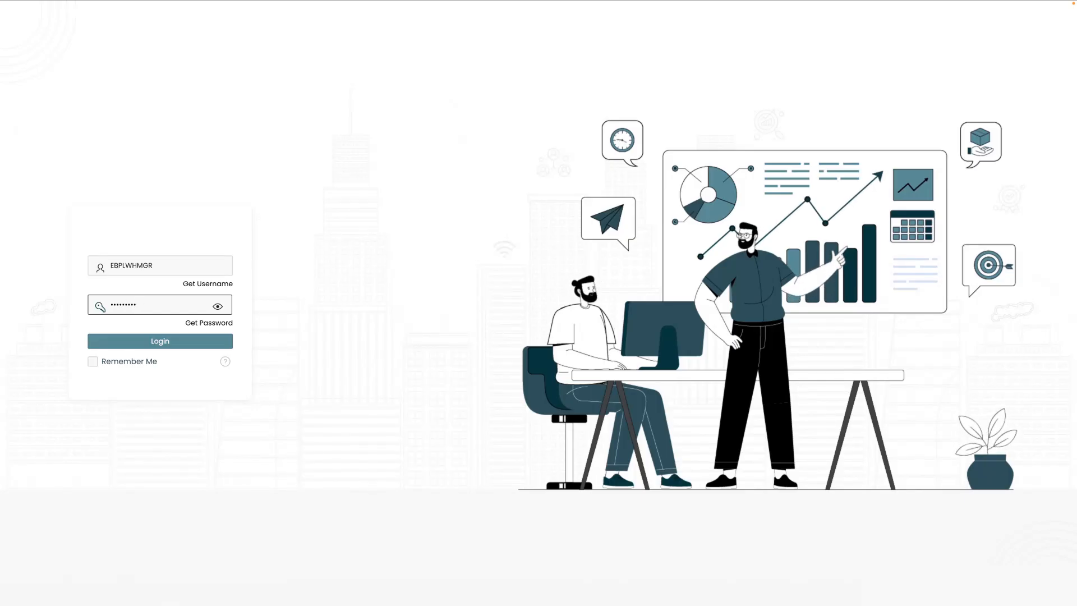
key(Return)
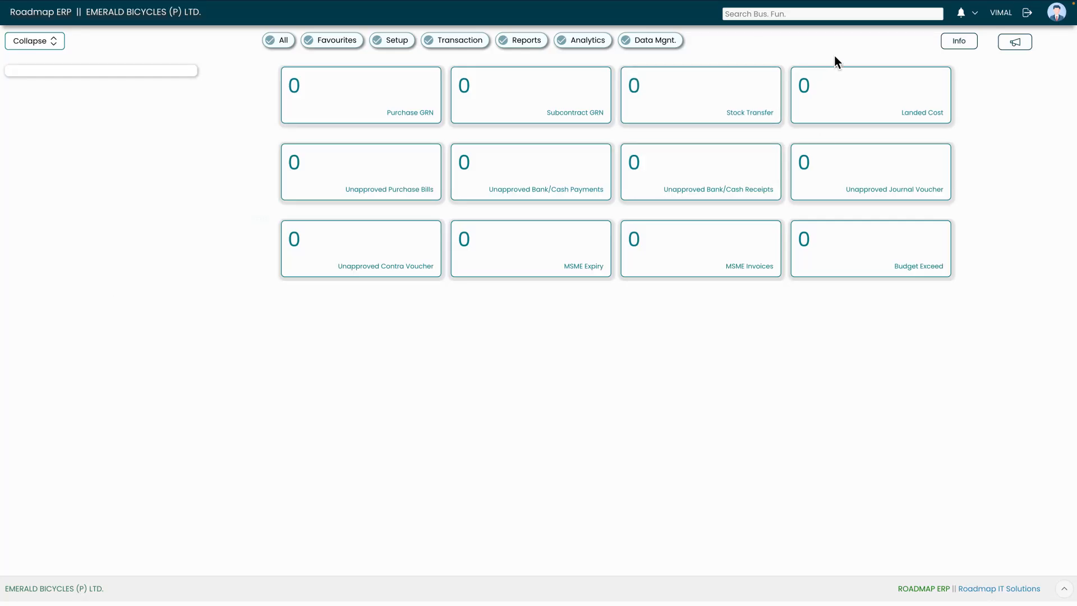
Open the forwarded Bharat Petroleum sales order amendment from the pending approvals and approve it with MEDIUM priority
click(964, 16)
click(928, 46)
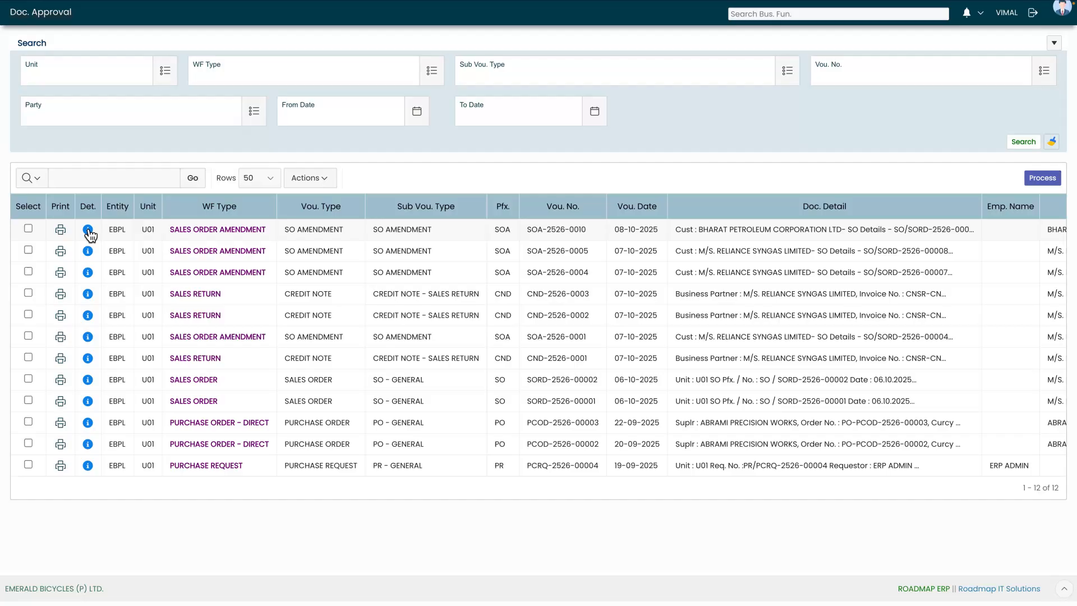
click(89, 230)
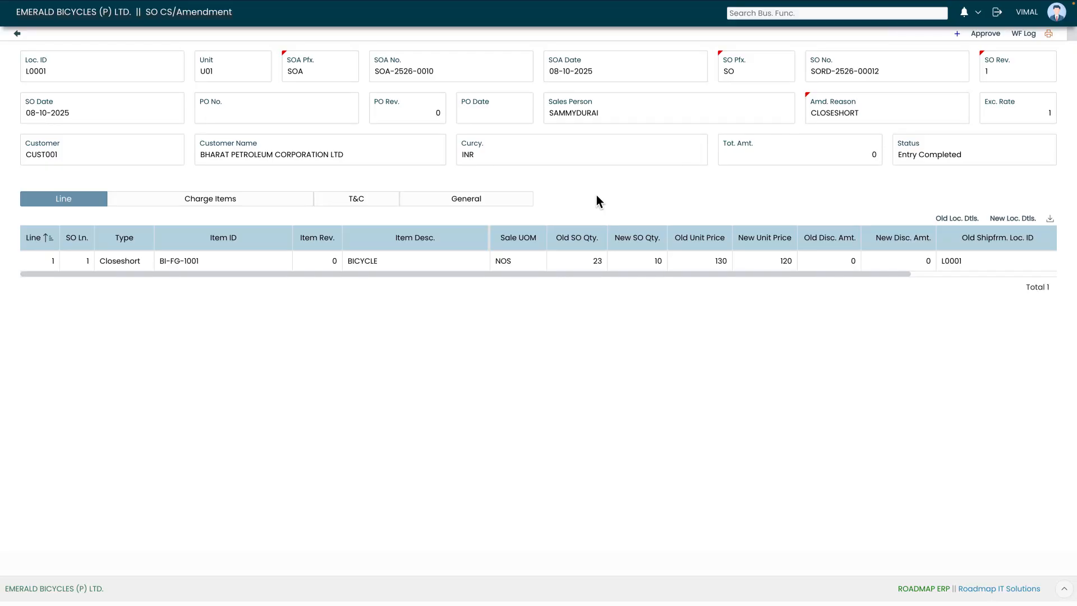
click(981, 33)
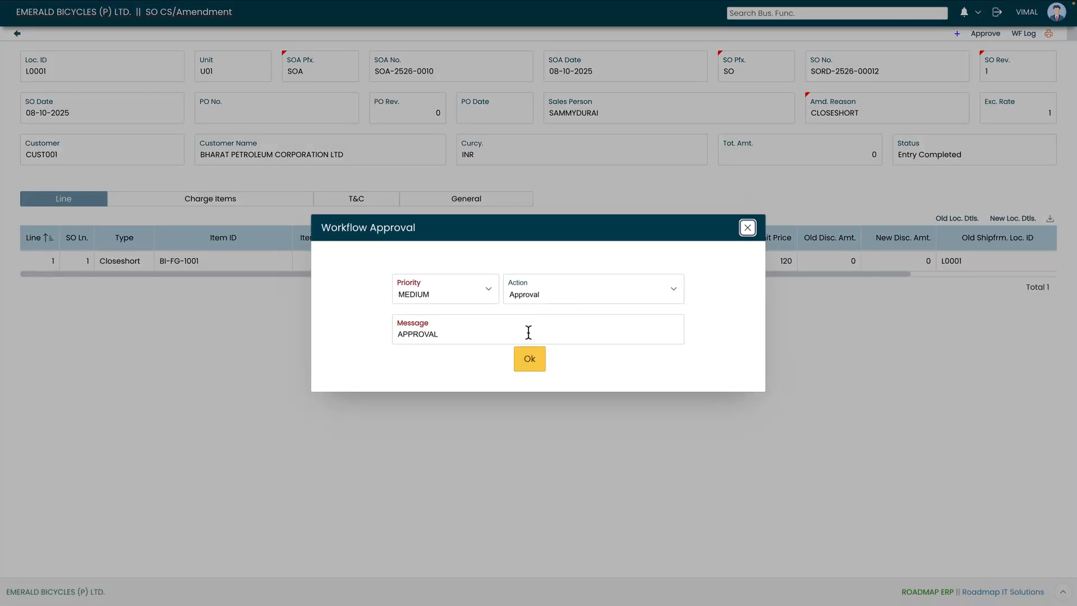
click(529, 364)
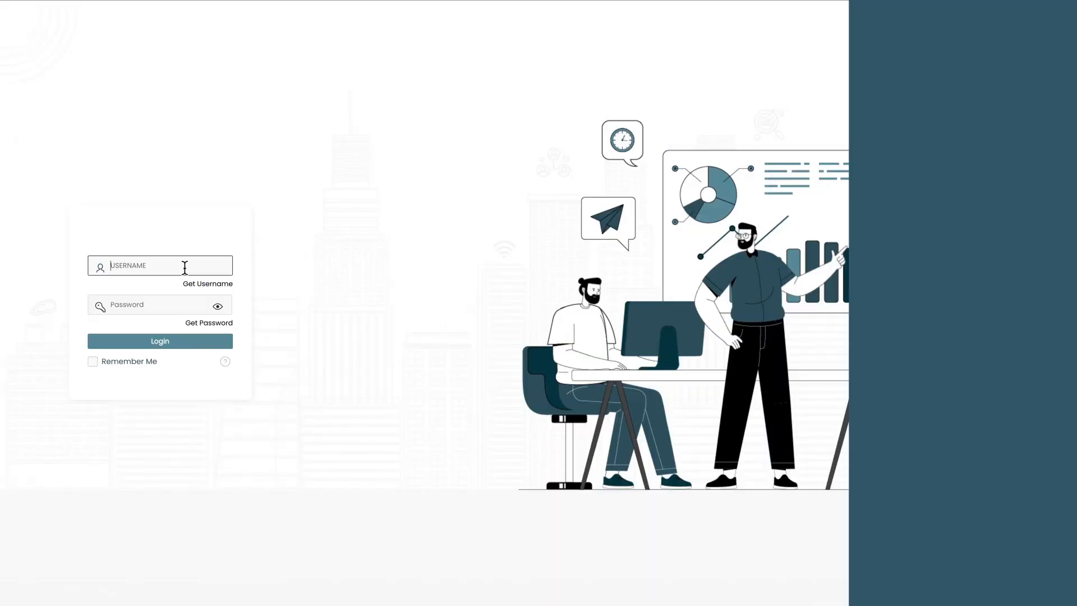
Log in as the ERP administrator with that account's username and password
text(EBPLADMIN)
click(163, 305)
text(•••••••••)
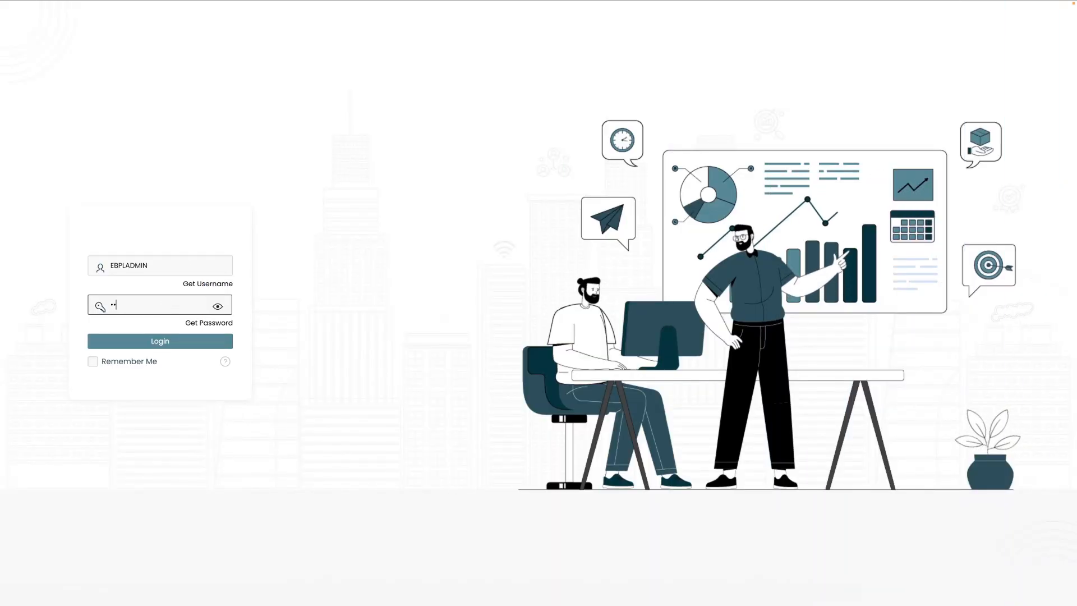
click(165, 340)
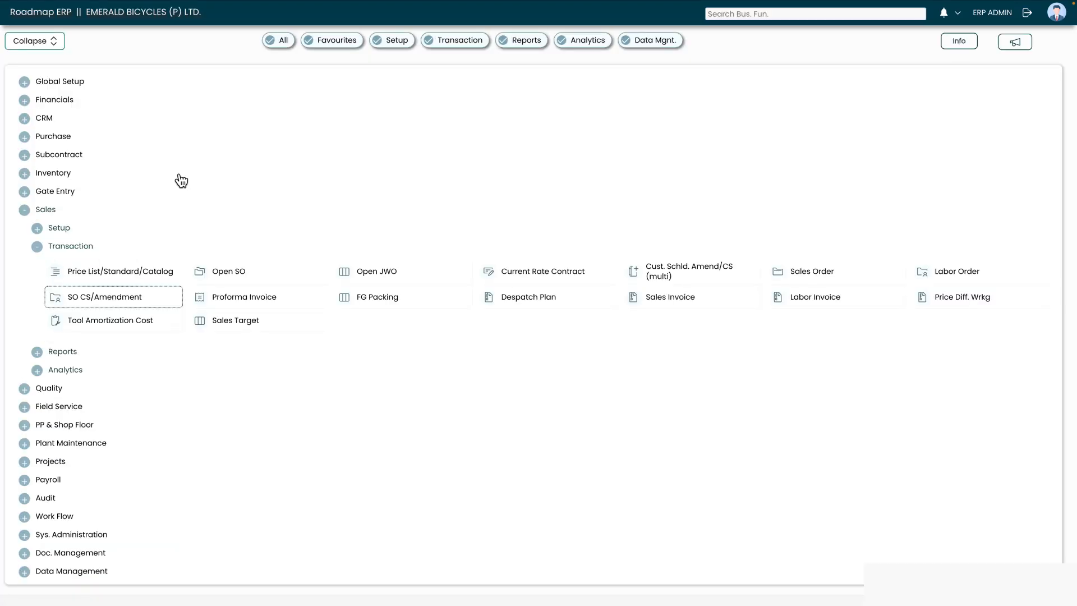
Find the closeshort amendment in SO CS/Amendment by its SOA number and open its record
click(104, 303)
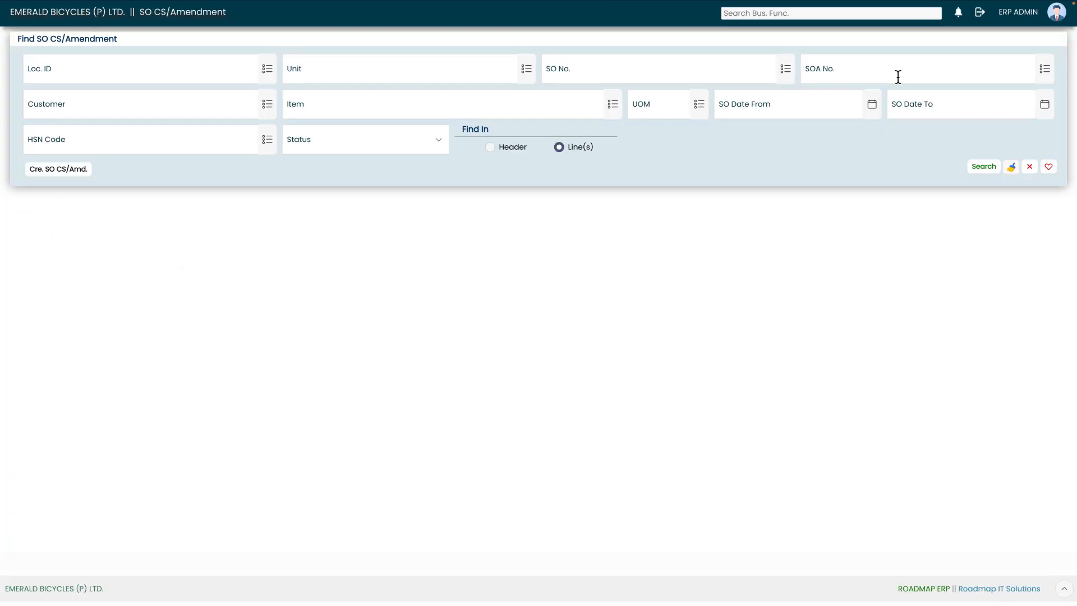
click(1045, 70)
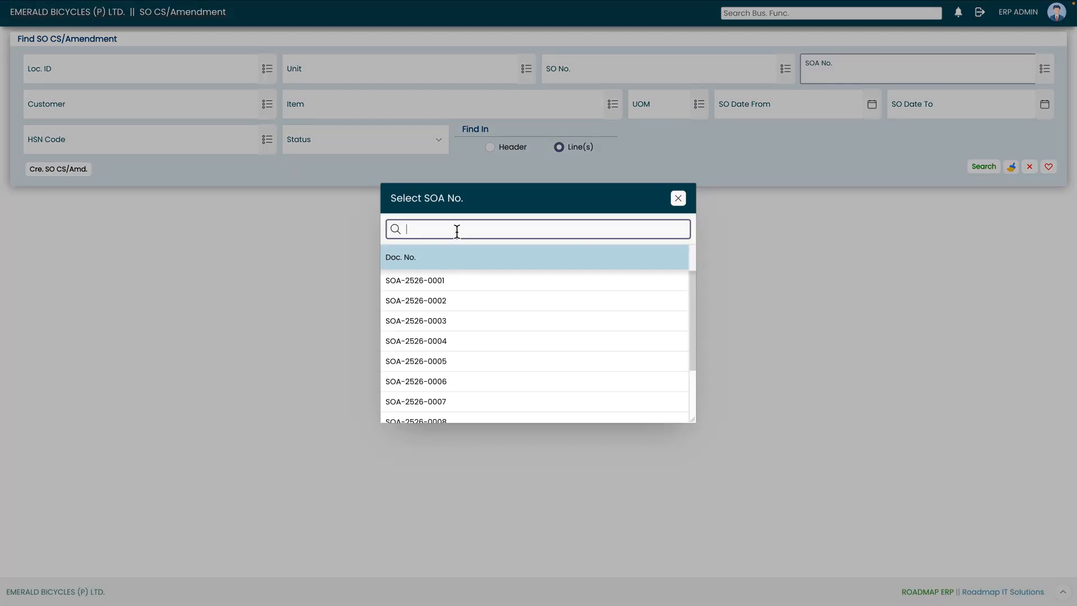
scroll(461, 291, down, 3)
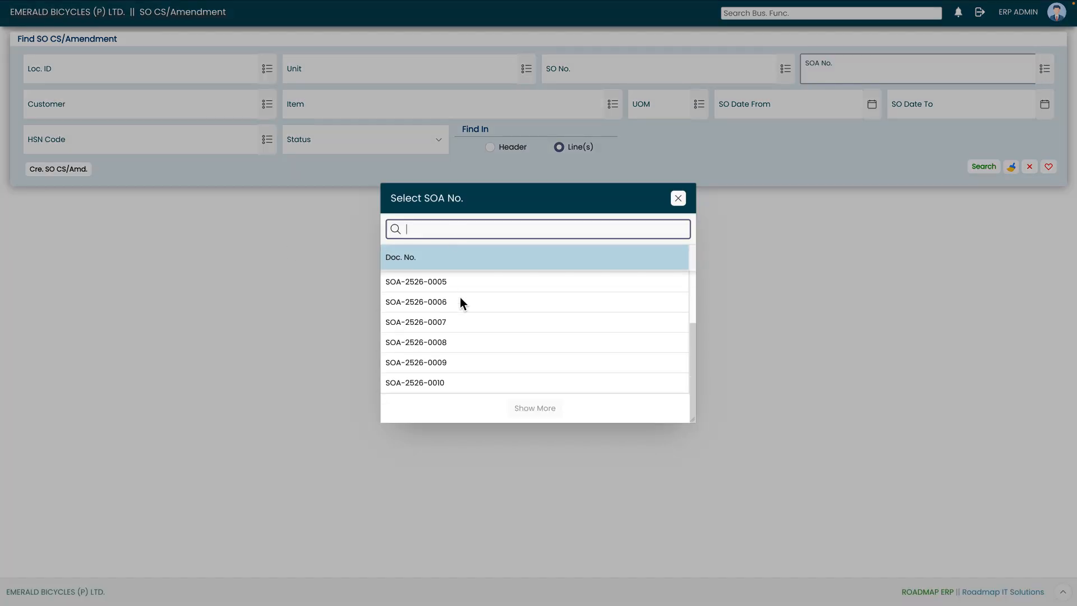
click(435, 380)
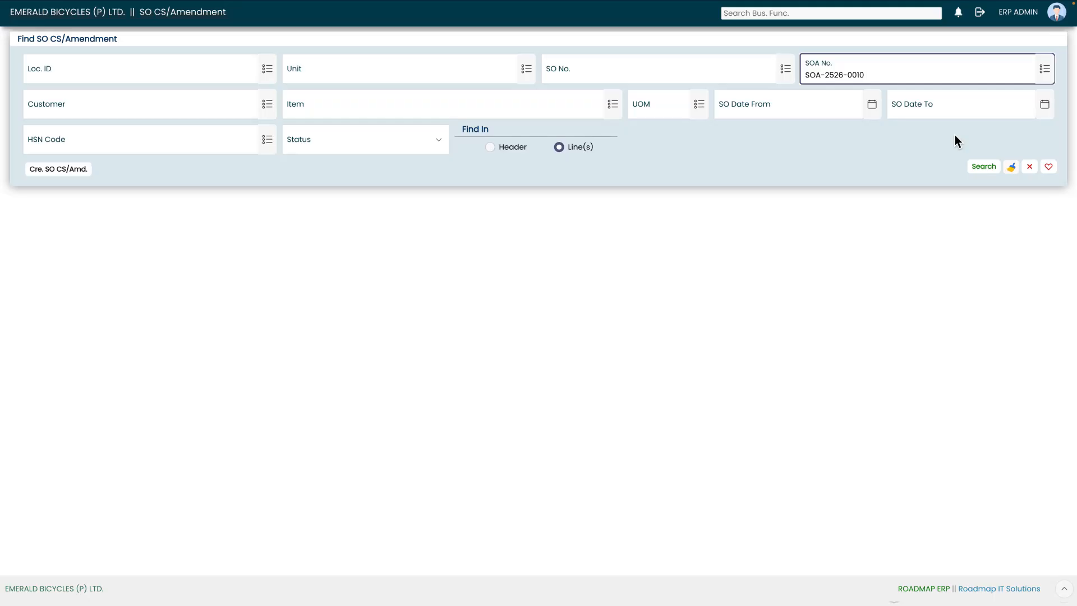
click(975, 172)
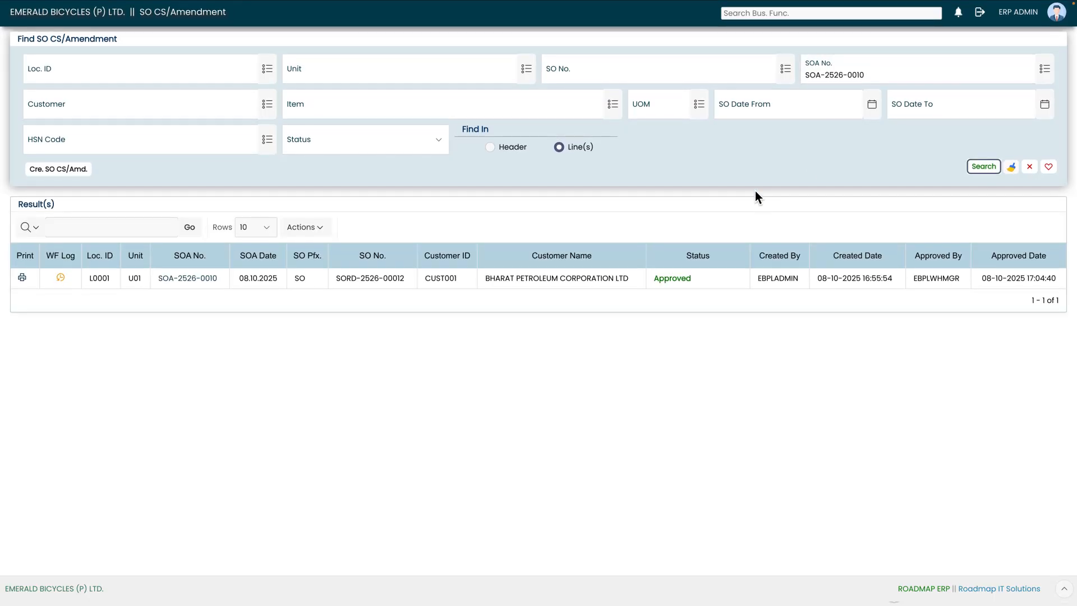
click(190, 280)
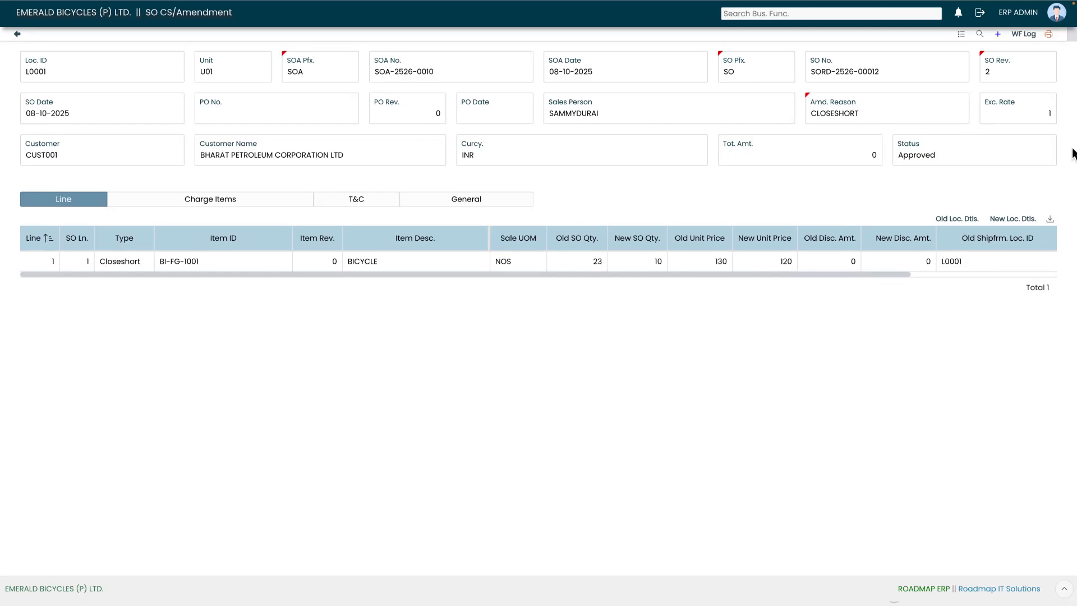
Review the amendment's workflow log and its printout, and return to the main menu
click(1025, 34)
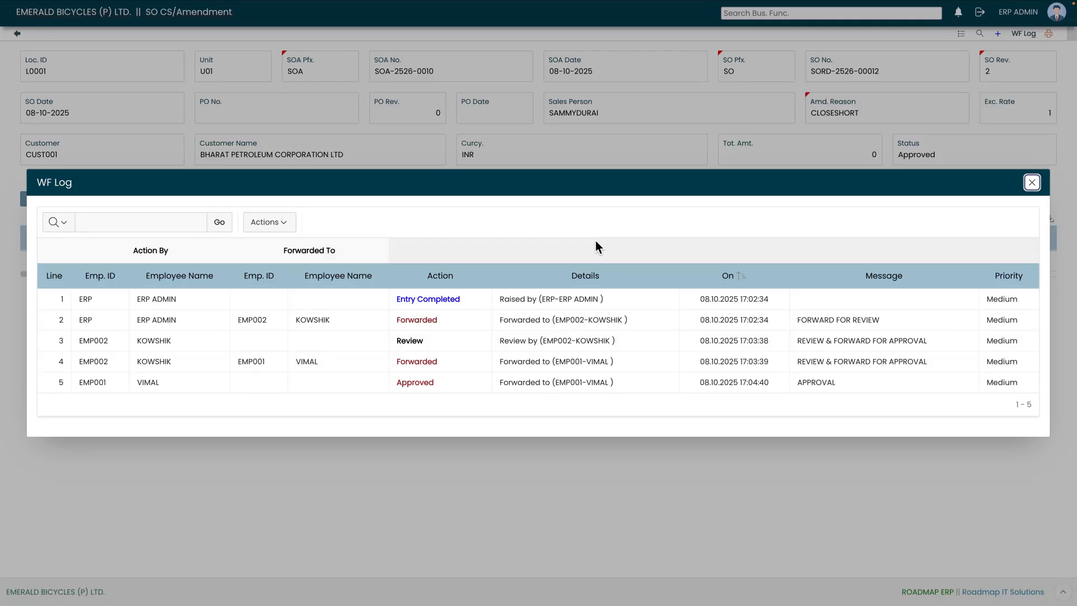
click(1032, 182)
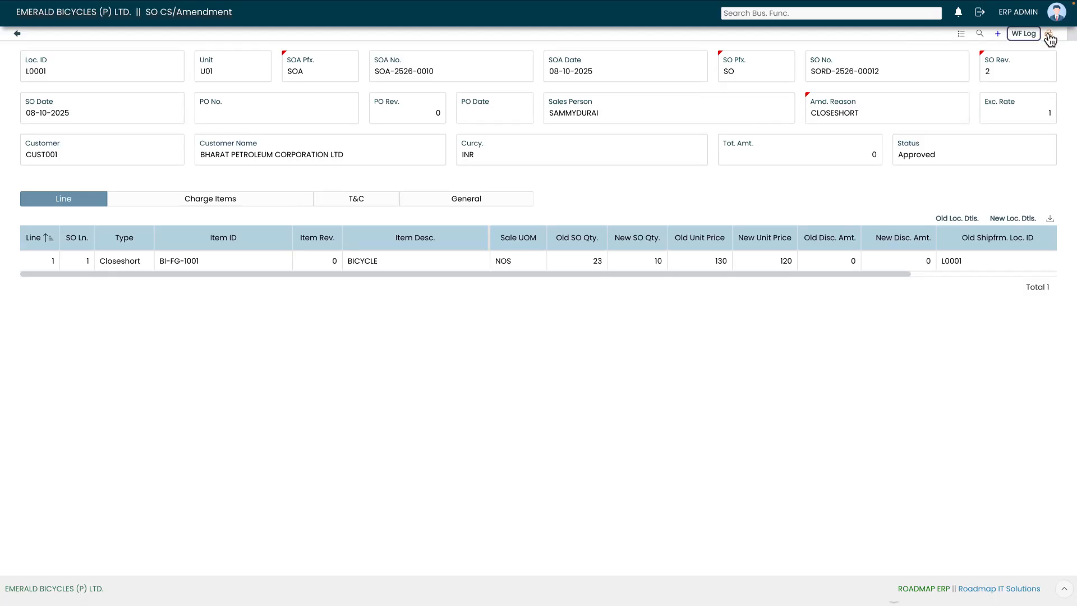
click(1049, 37)
click(19, 37)
click(21, 38)
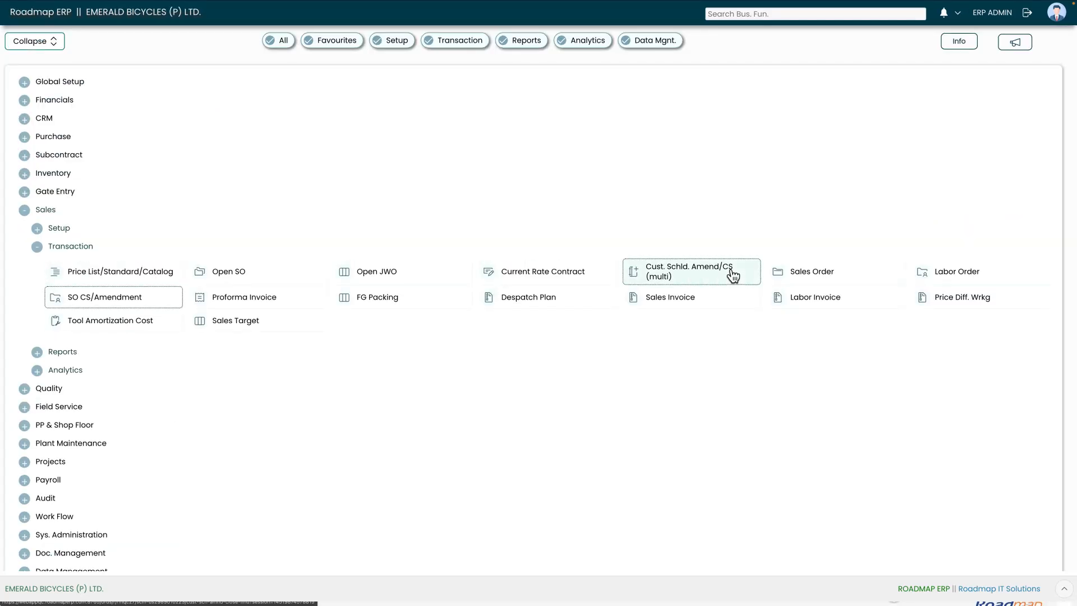
Find the amended sales order in Sales Order by filtering the order numbers for 12, and open it
click(810, 274)
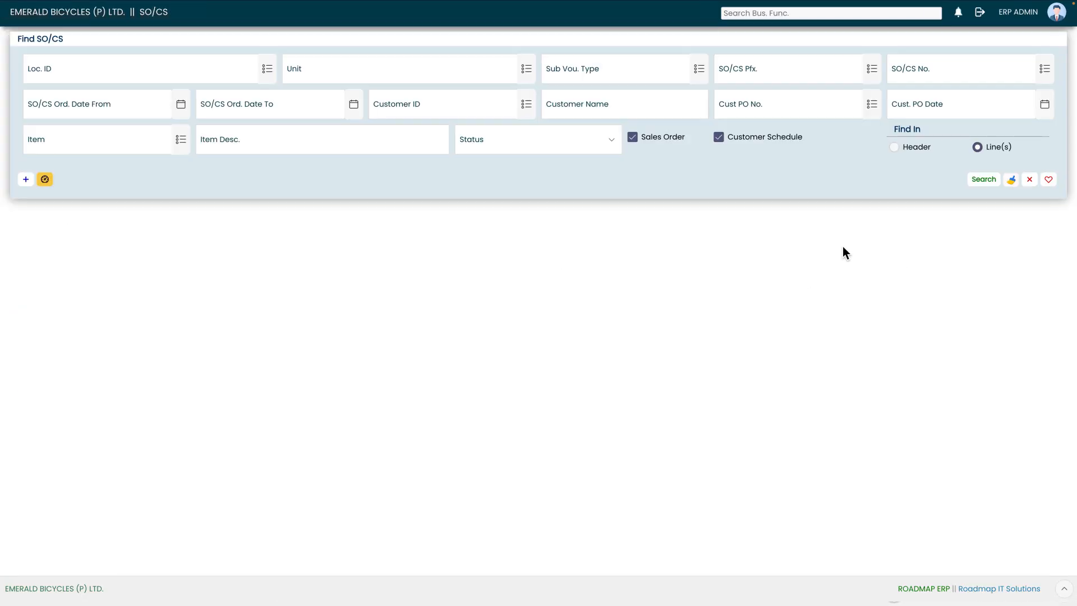
click(1044, 69)
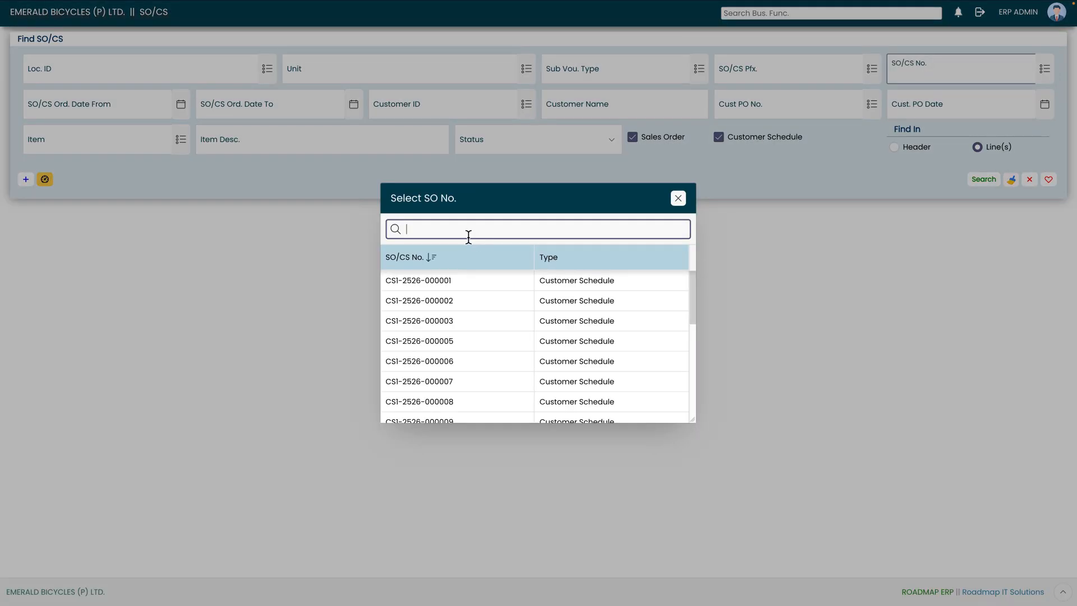
text(12)
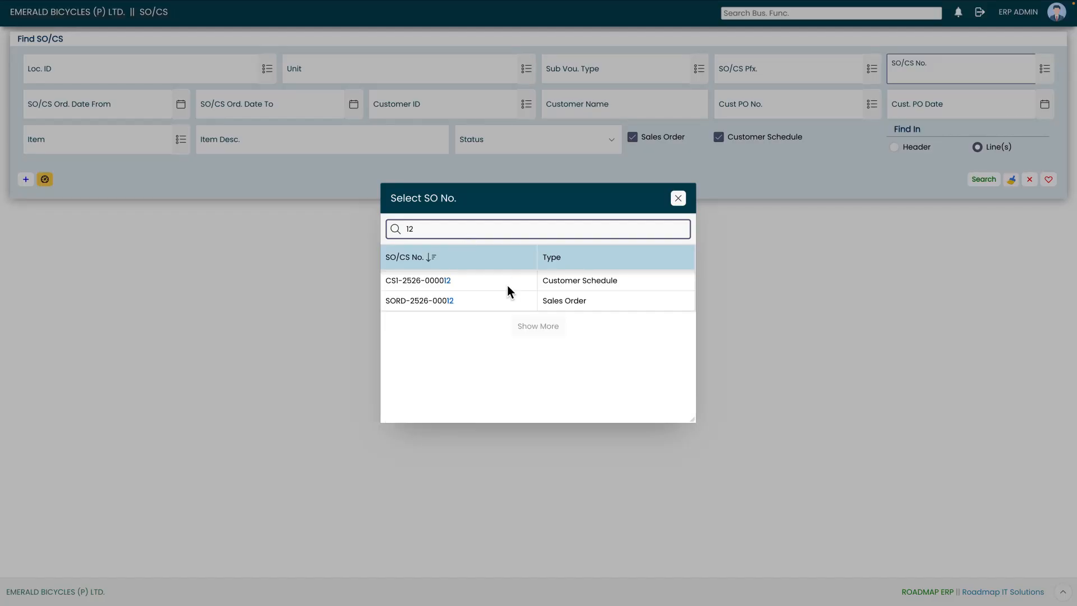
click(499, 301)
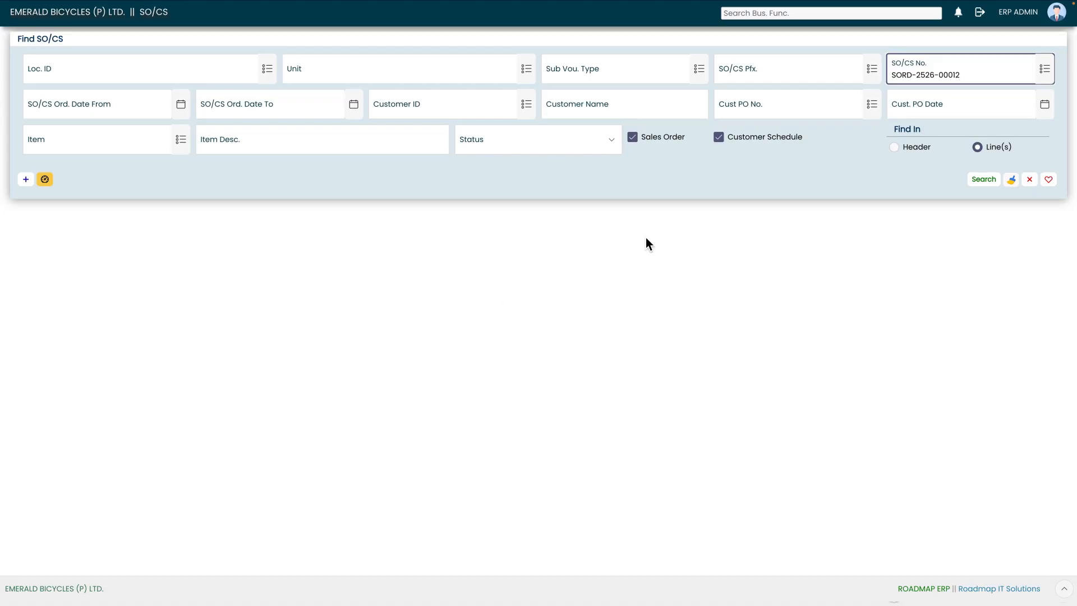
click(834, 173)
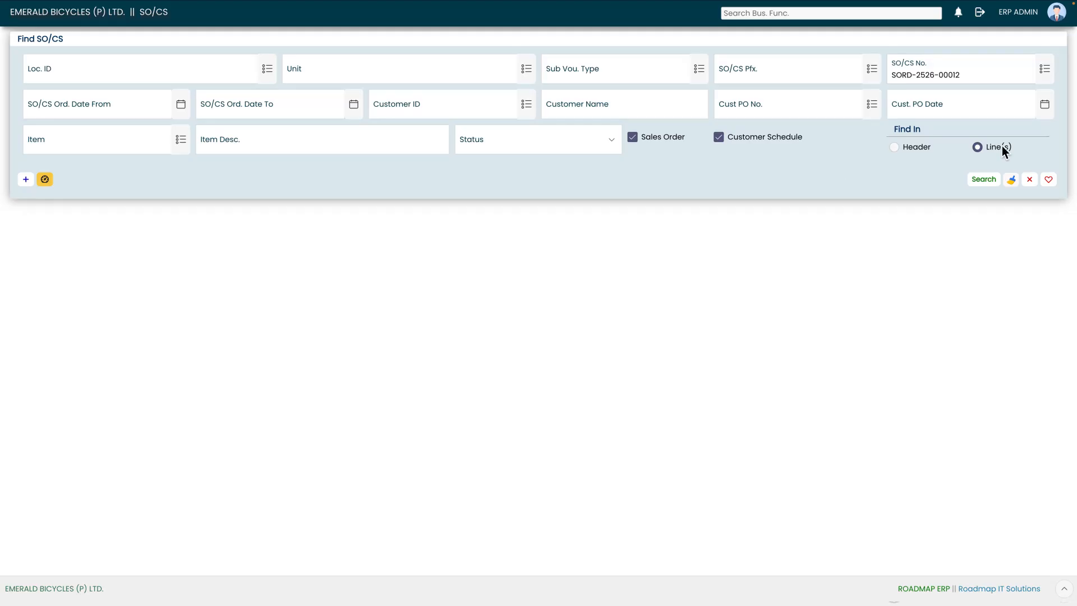
click(983, 179)
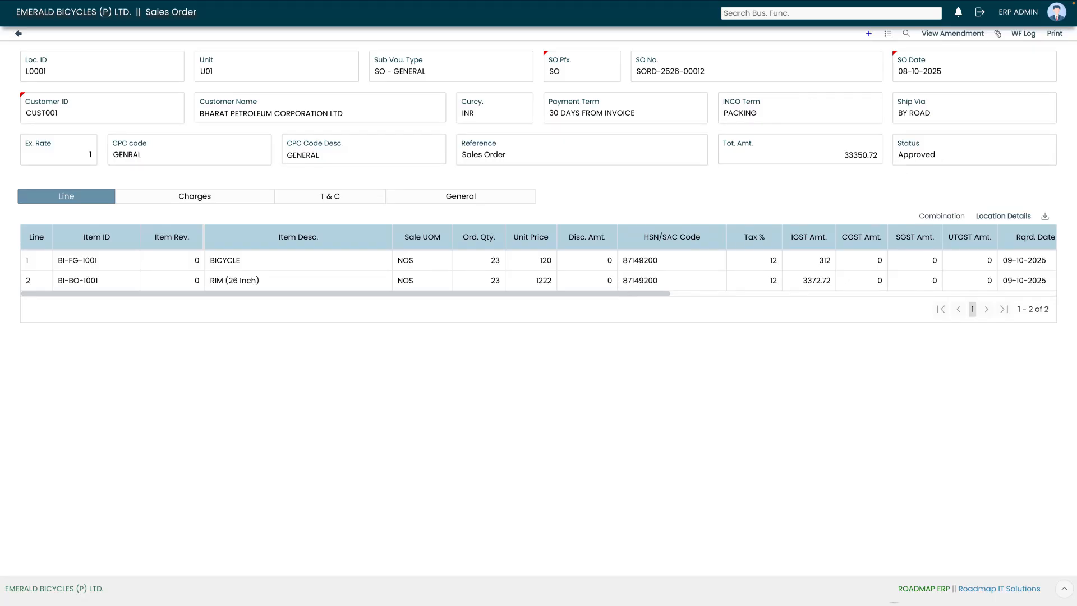
Examine the sales order's amendment history and its line details
click(953, 33)
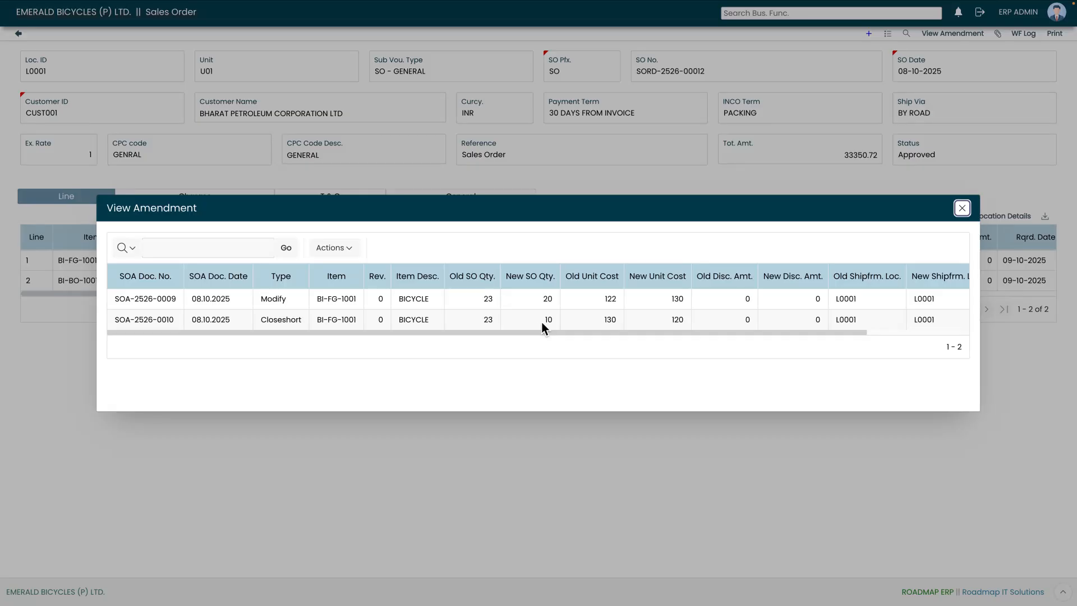
drag(550, 335, 409, 348)
click(962, 208)
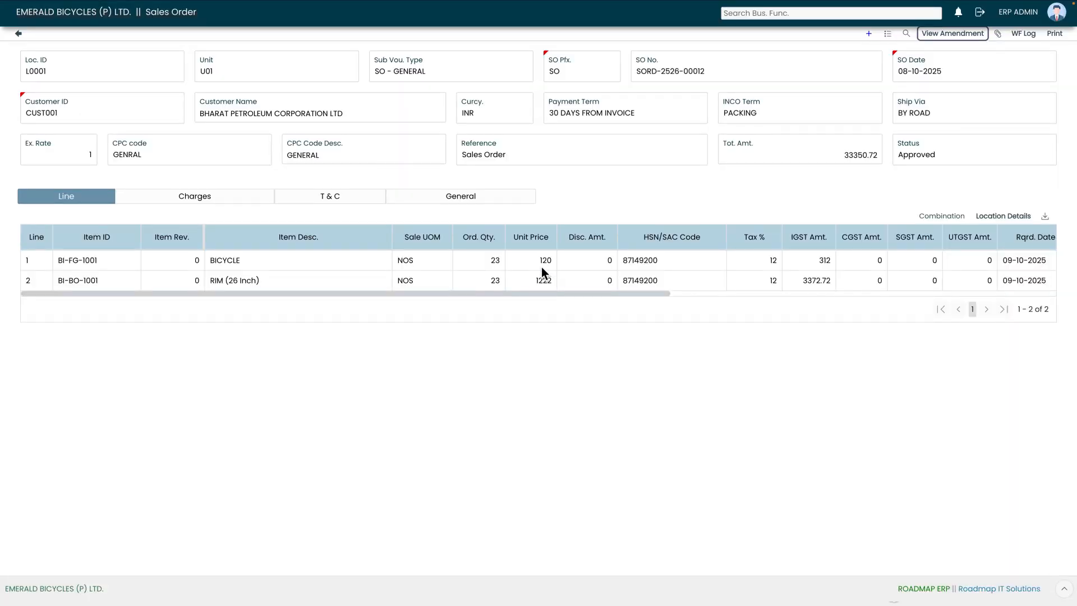
drag(540, 294, 312, 282)
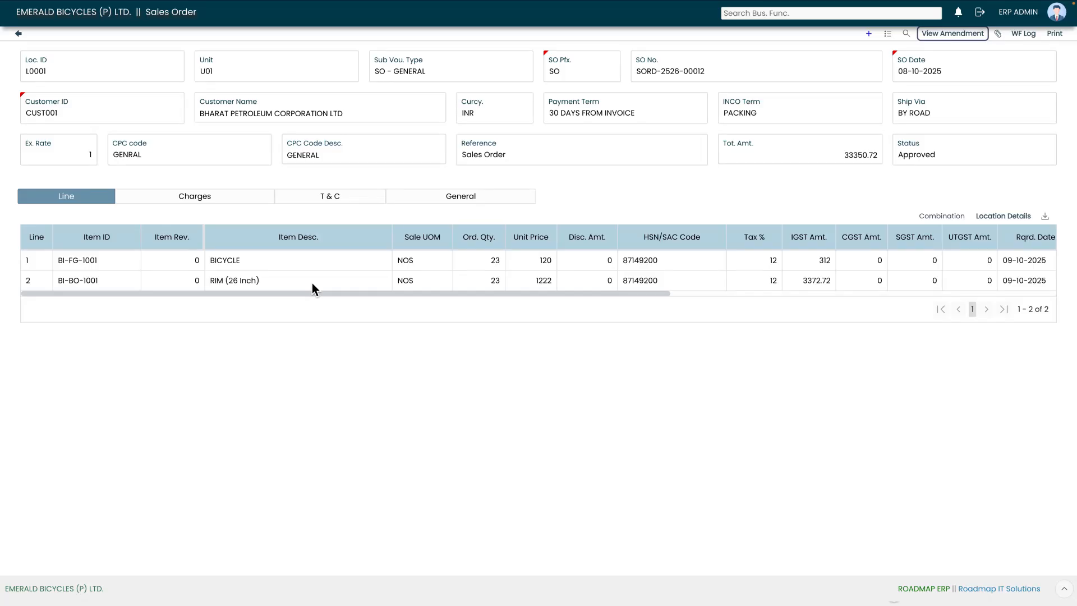